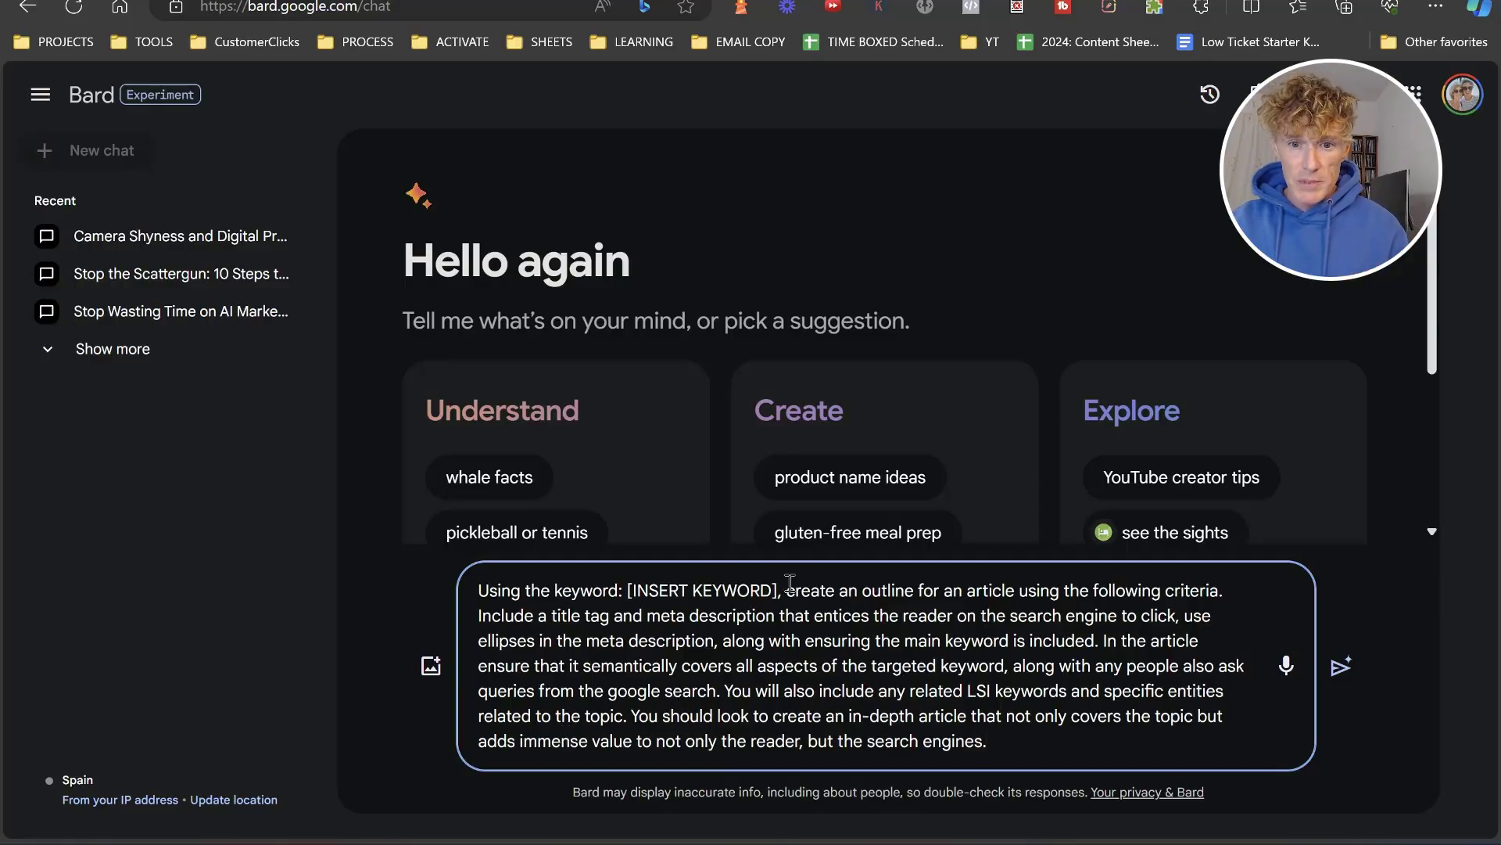
# - Fill the SEO outline prompt's keyword with 'blogging for beginners' and review the generated outline
pyautogui.moveTo(772, 592); pyautogui.dragTo(635, 589)
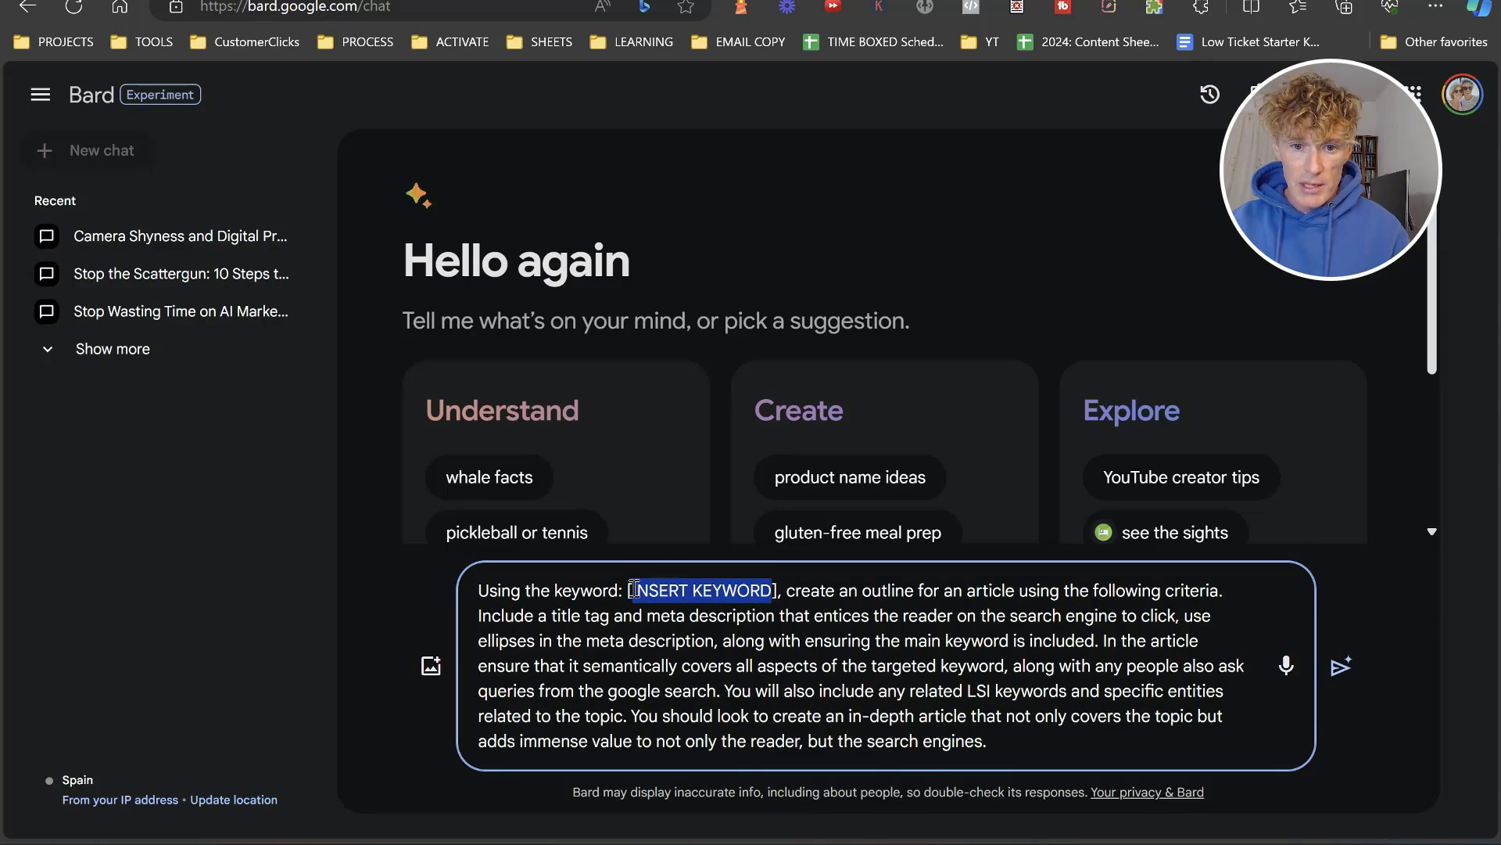
pyautogui.write('blogging for beginners')
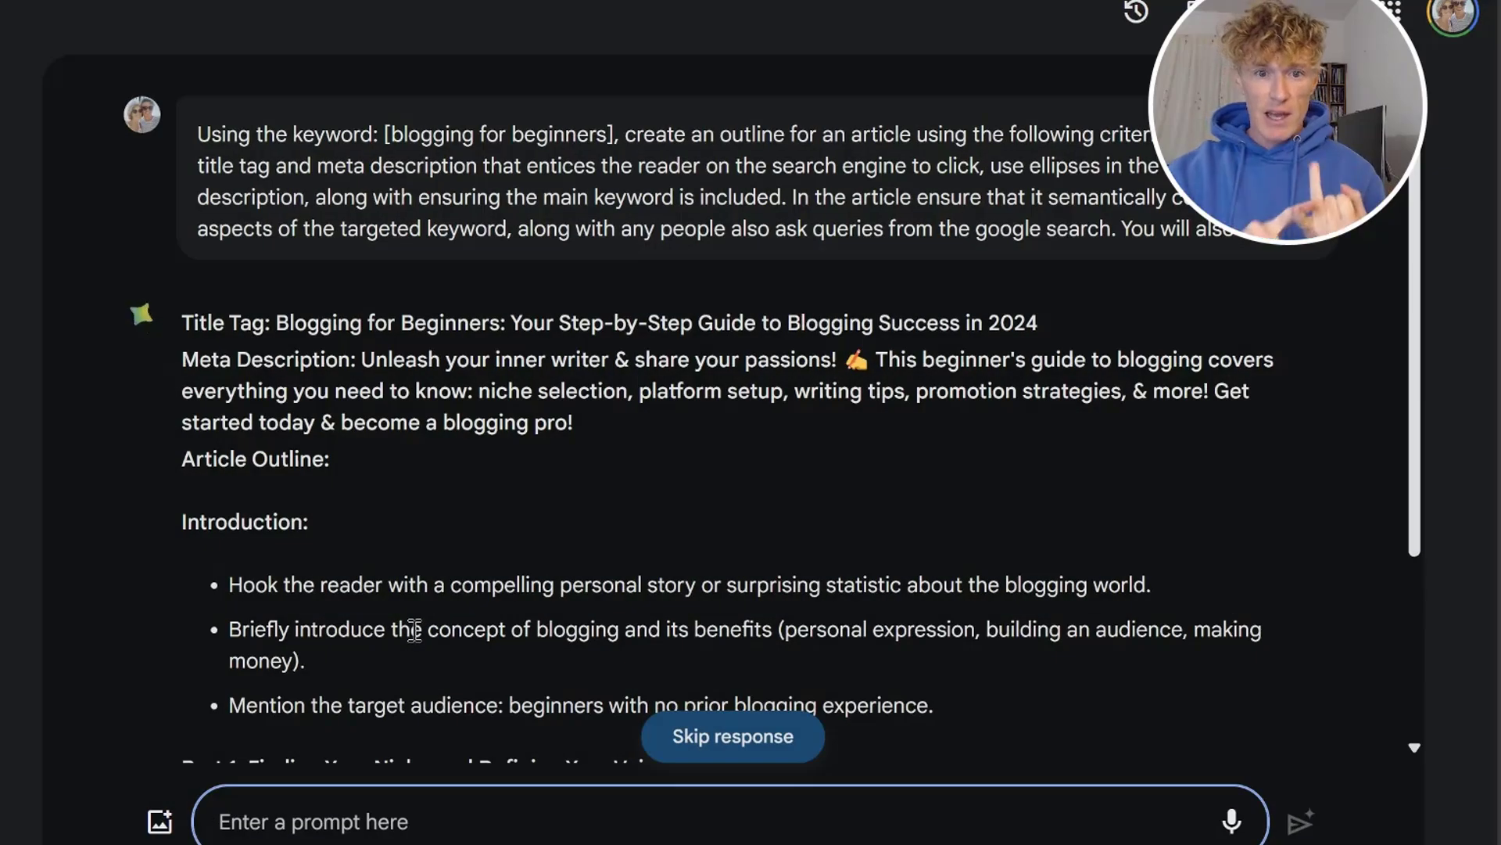
pyautogui.scroll(-3, 329, 563)
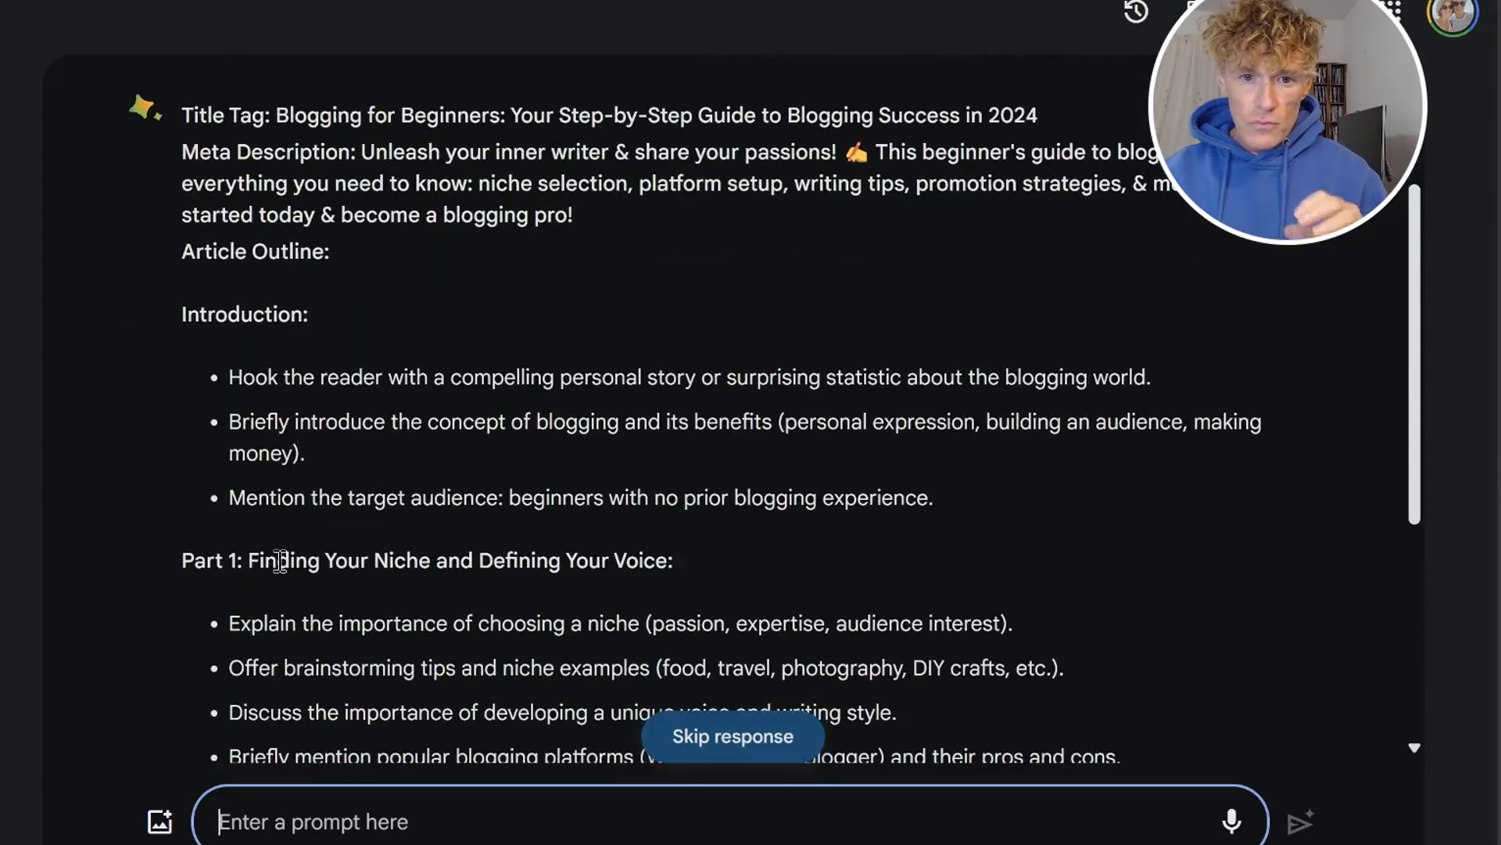
pyautogui.scroll(-7, 278, 501)
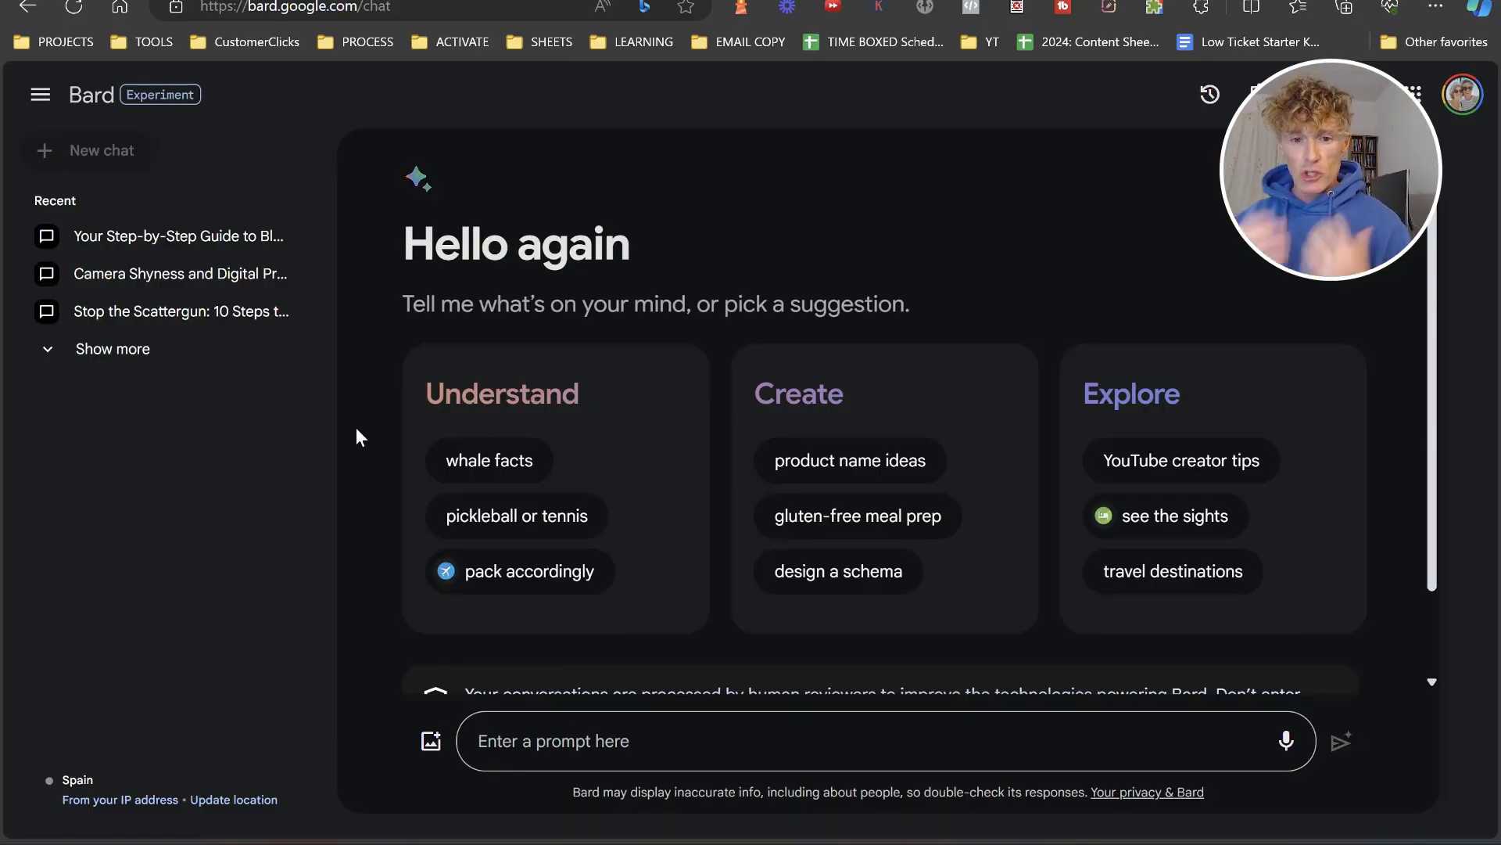
# - Paste the Twitter-thread prompt into Bard and set its topic to 'Google gemini prompts'
pyautogui.click(570, 735)
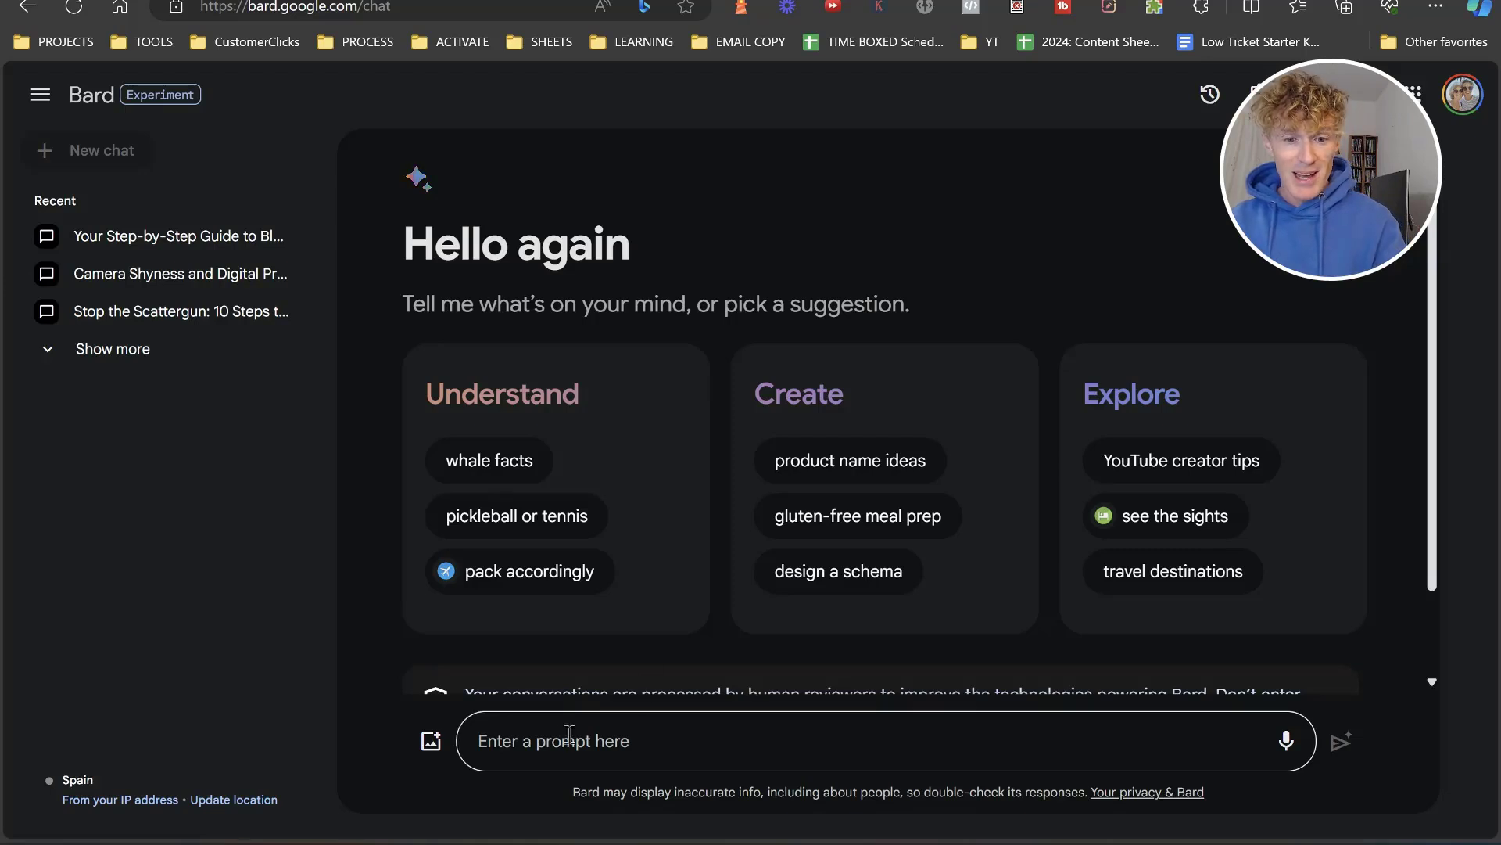
pyautogui.write("Hi! I'm sharing this fascinating article about [INSERT ARTICLE MAIN KEYWORD/IDEA]. It discusses what is in the article attached below. I'd love for you to create four brilliant 270 character (with spaces) twitter thread for this highlighting your biggest takeaways:  ARTICLE:")
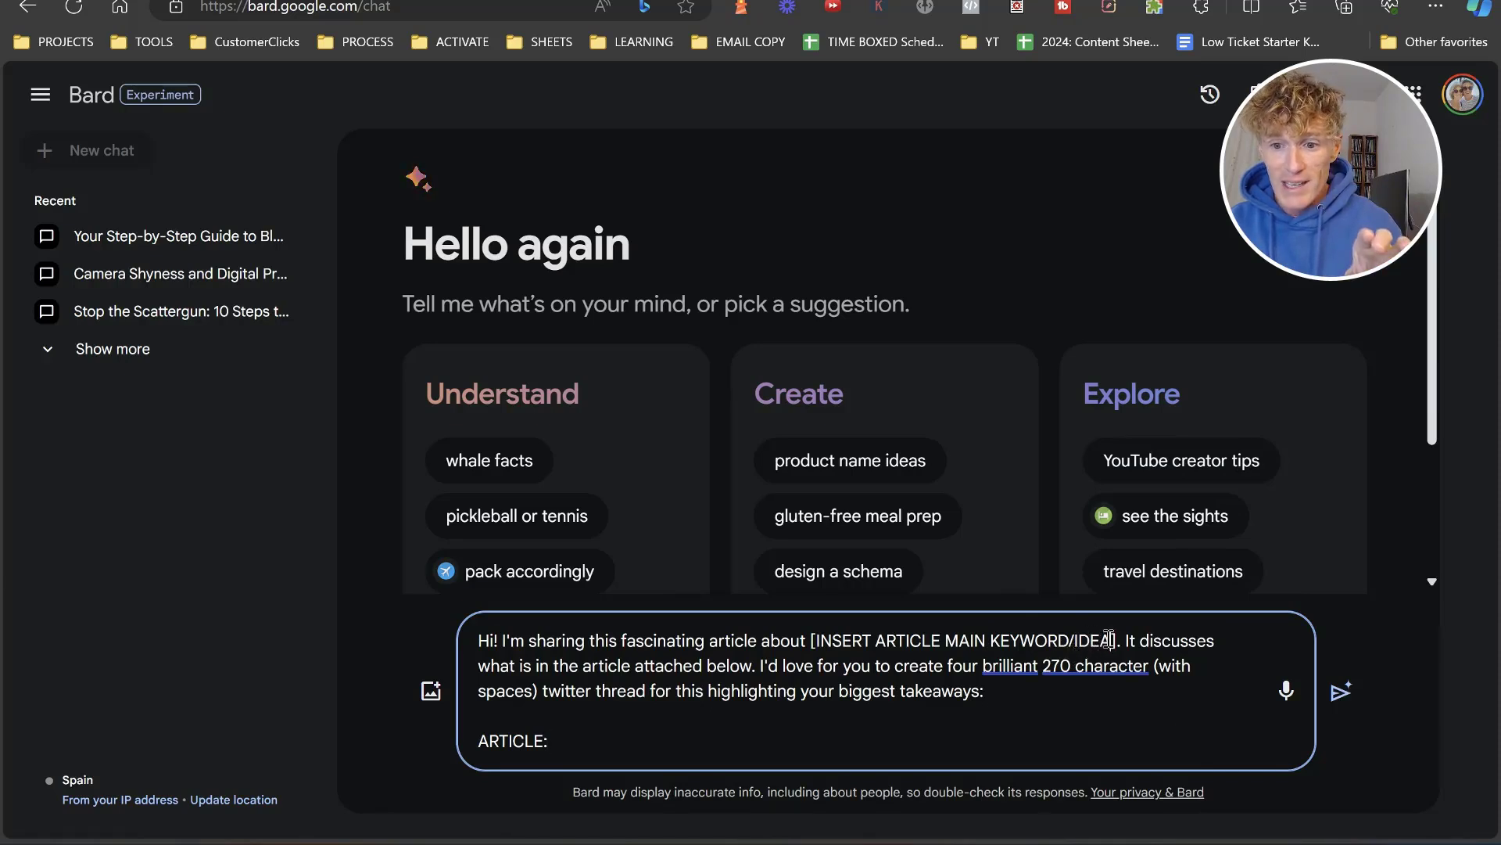
pyautogui.moveTo(1110, 640); pyautogui.dragTo(817, 640)
pyautogui.write('Google')
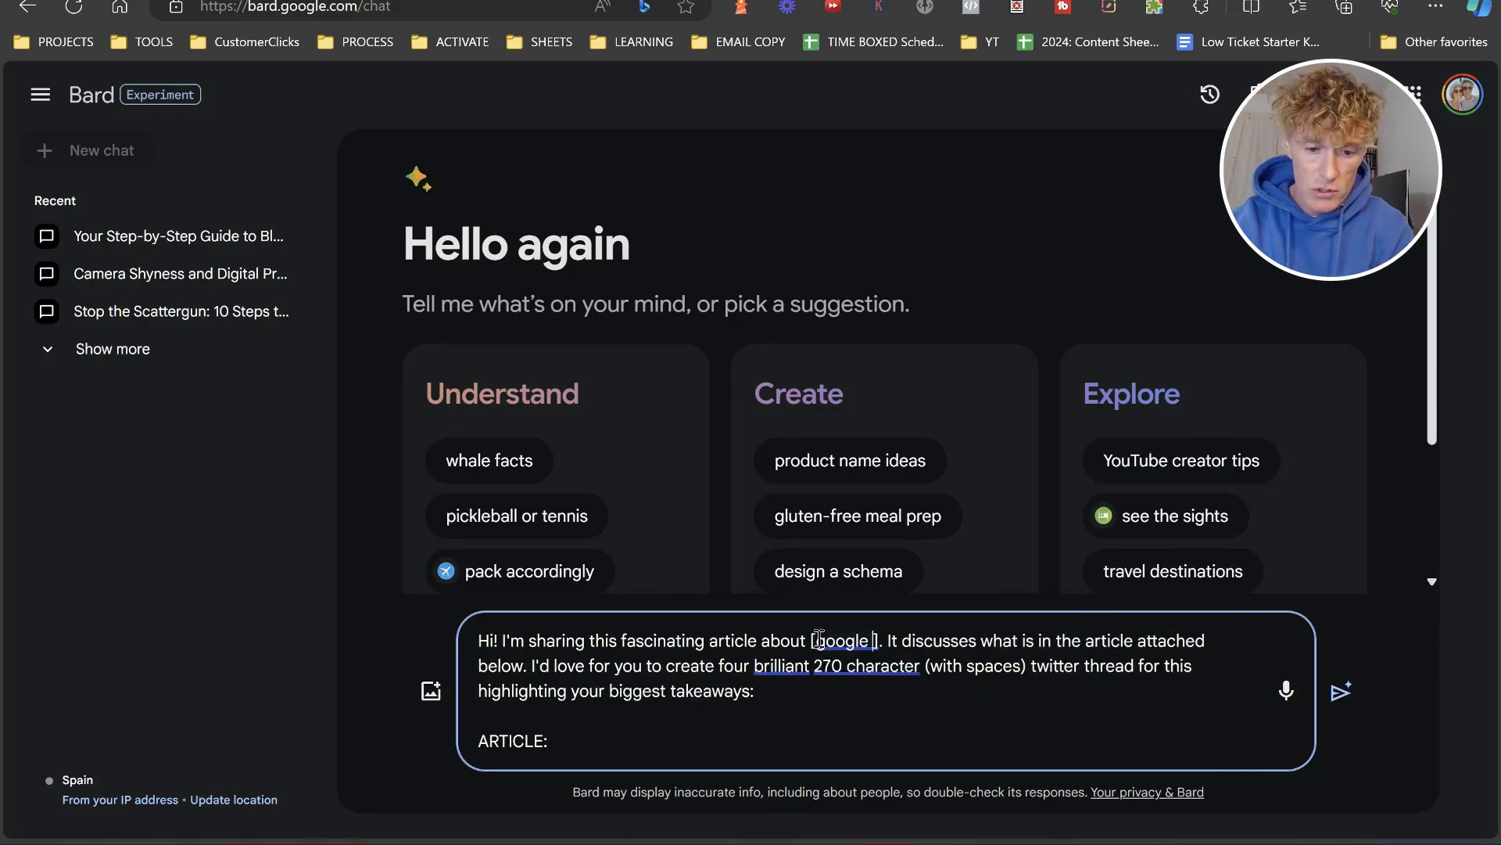
pyautogui.write(' gemini prompts')
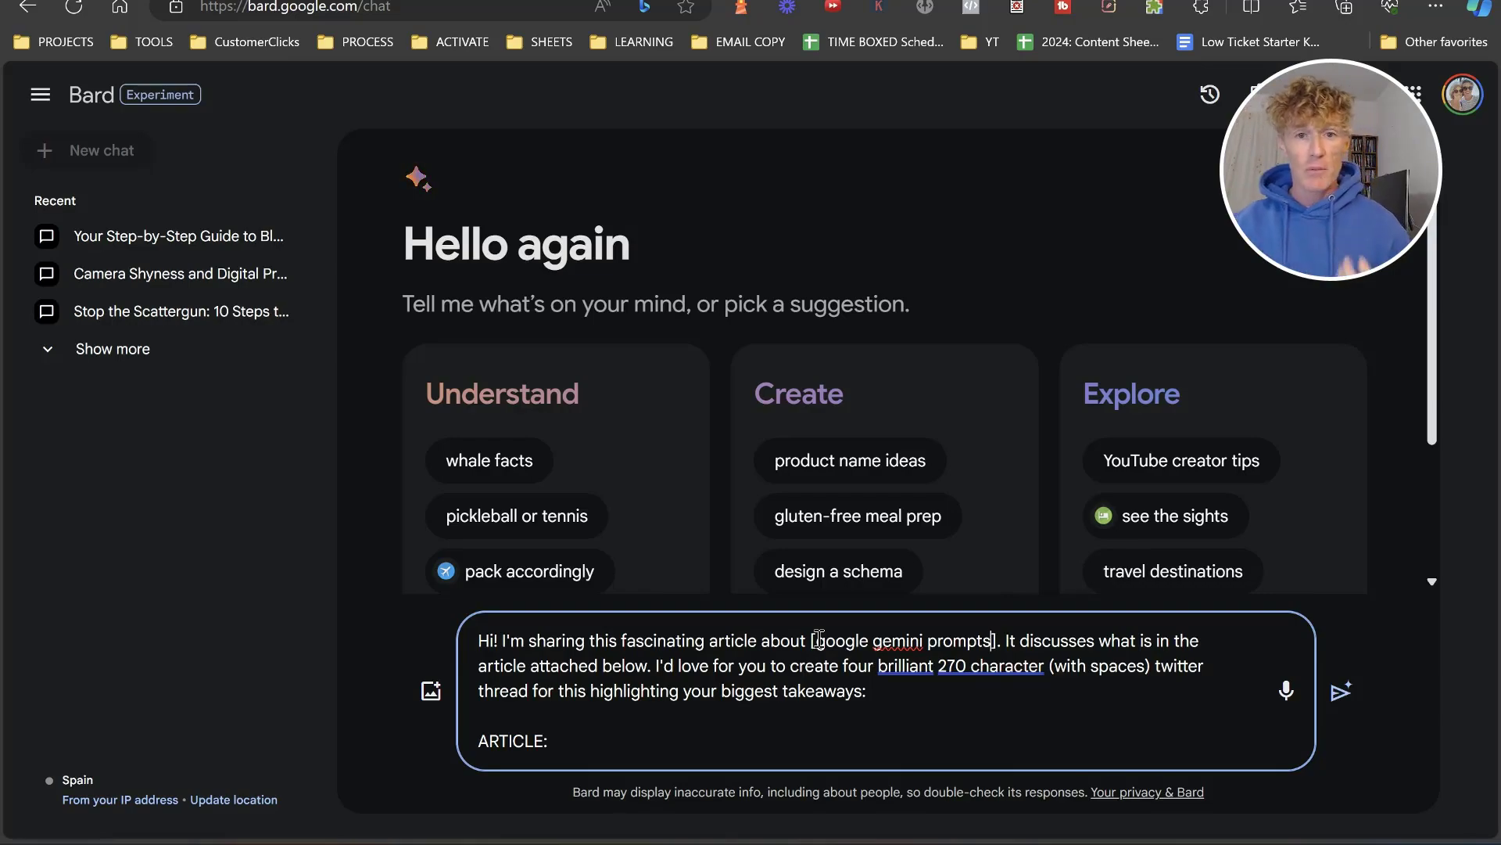
pyautogui.hotkey('ctrl', 'Tab')
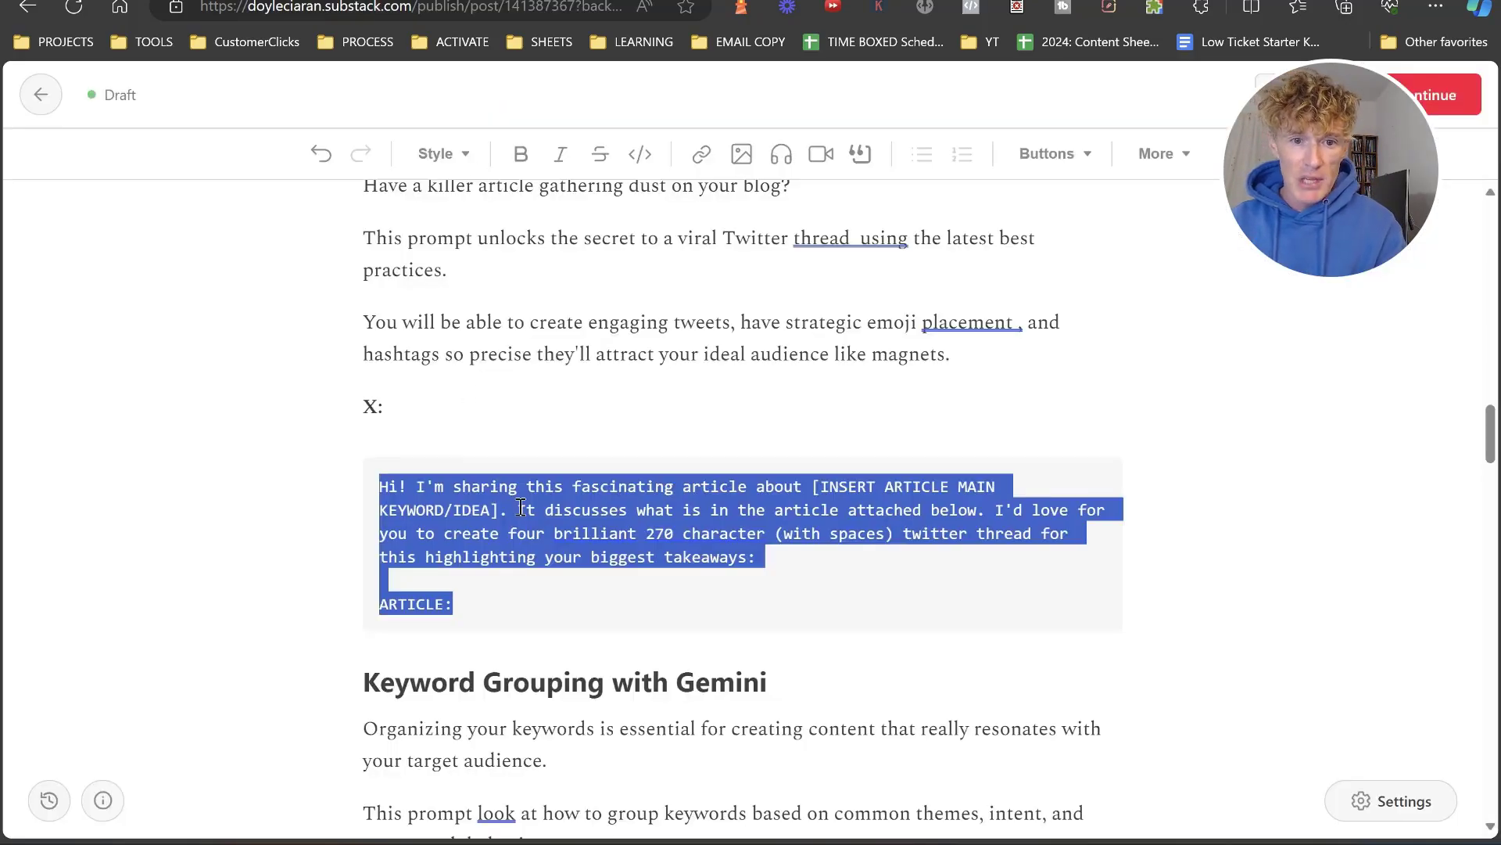
# - Copy the blog post text from the Substack draft
pyautogui.scroll(10, 521, 508)
pyautogui.scroll(-1, 546, 506)
pyautogui.click(549, 685)
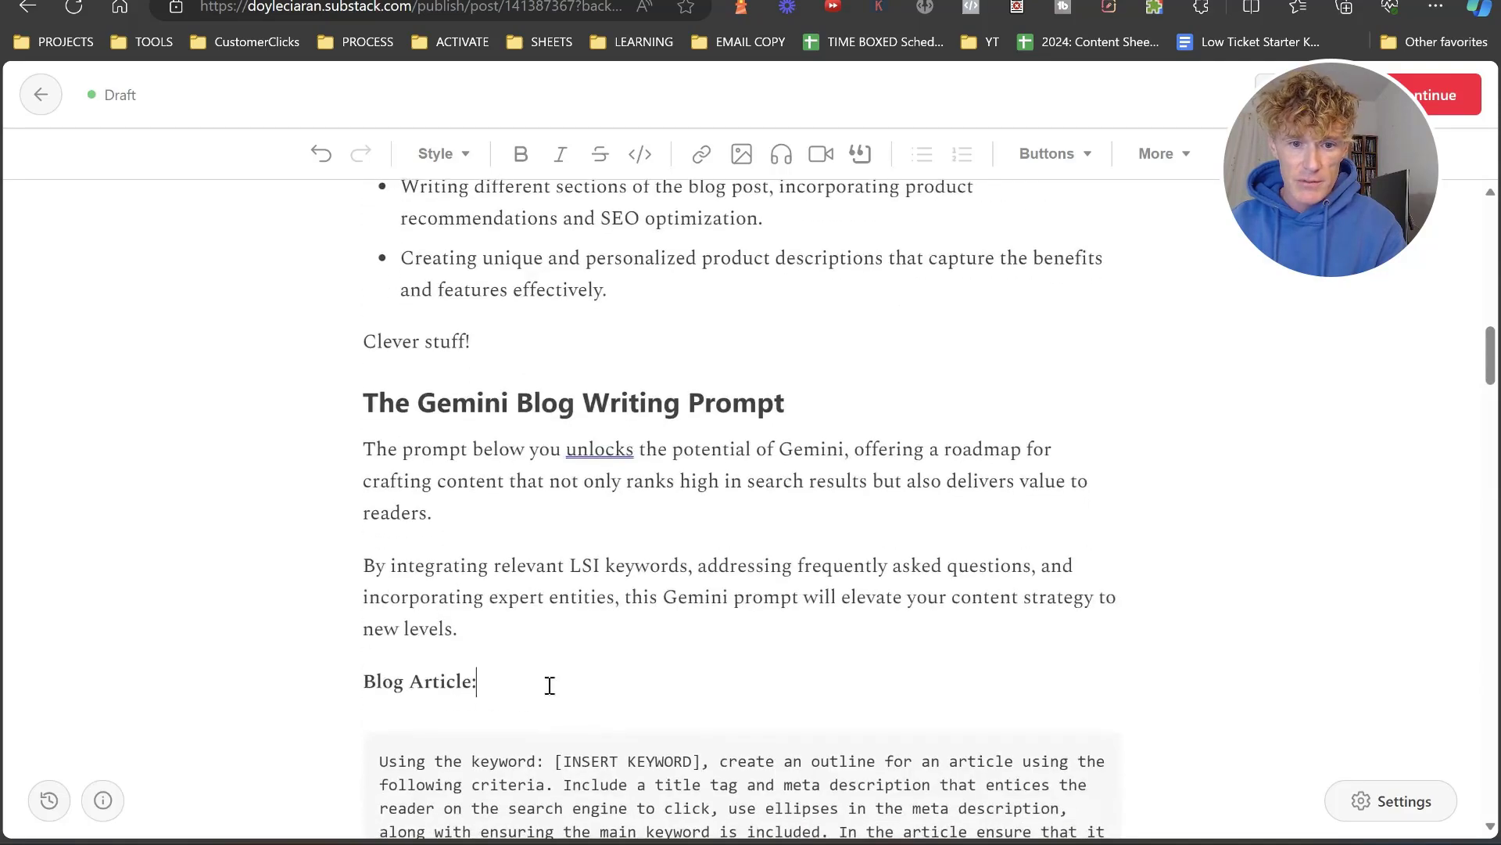
pyautogui.moveTo(550, 685); pyautogui.dragTo(362, 352)
pyautogui.hotkey('ctrl', 'Tab')
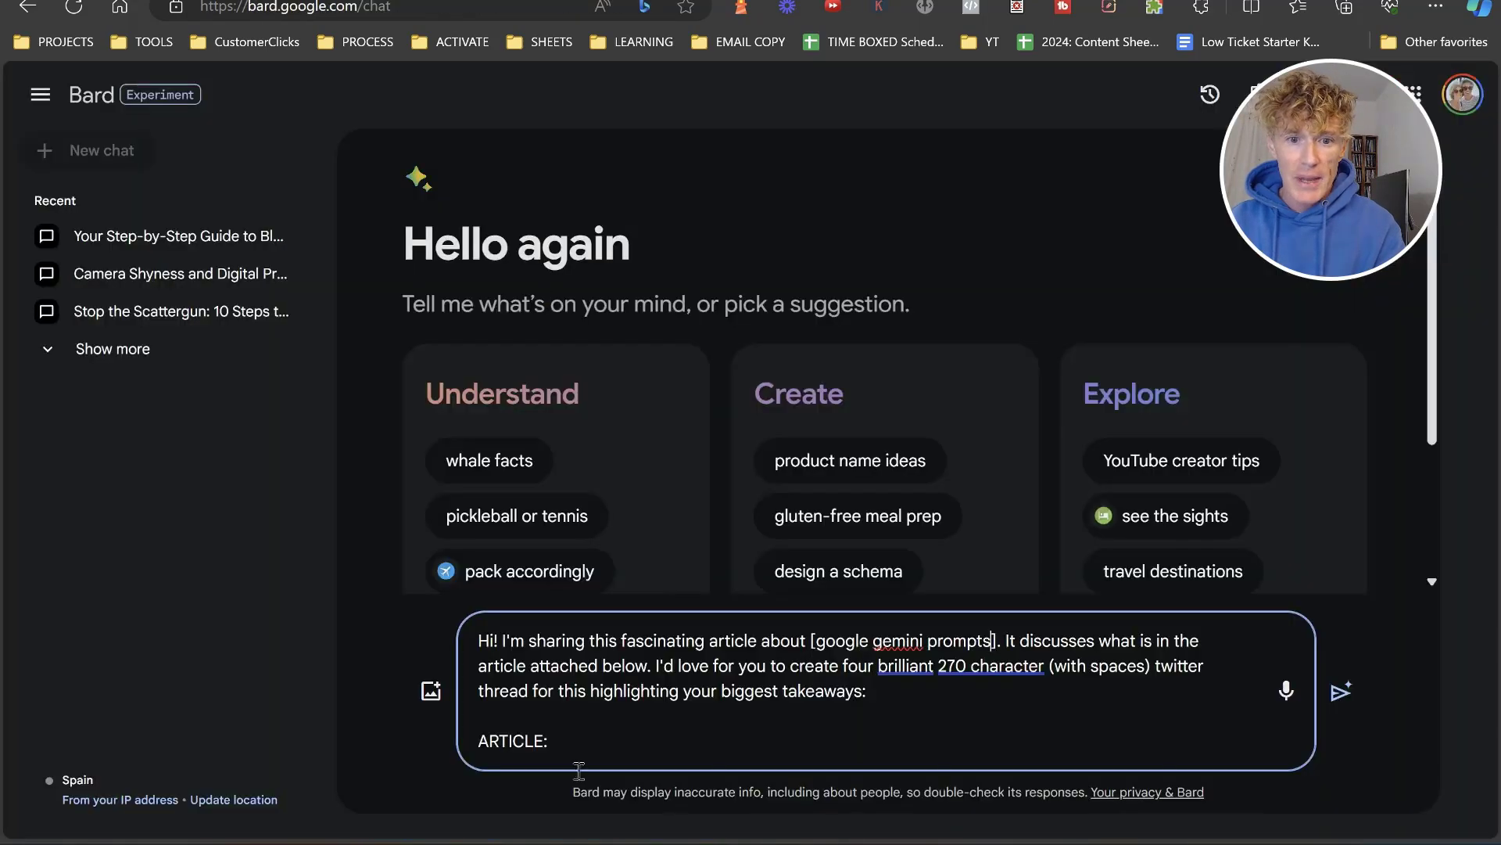
# - Paste the blog post on a new line under ARTICLE: and send the Twitter-thread prompt
pyautogui.click(606, 726)
pyautogui.click(610, 740)
pyautogui.hotkey('shift', 'Return')
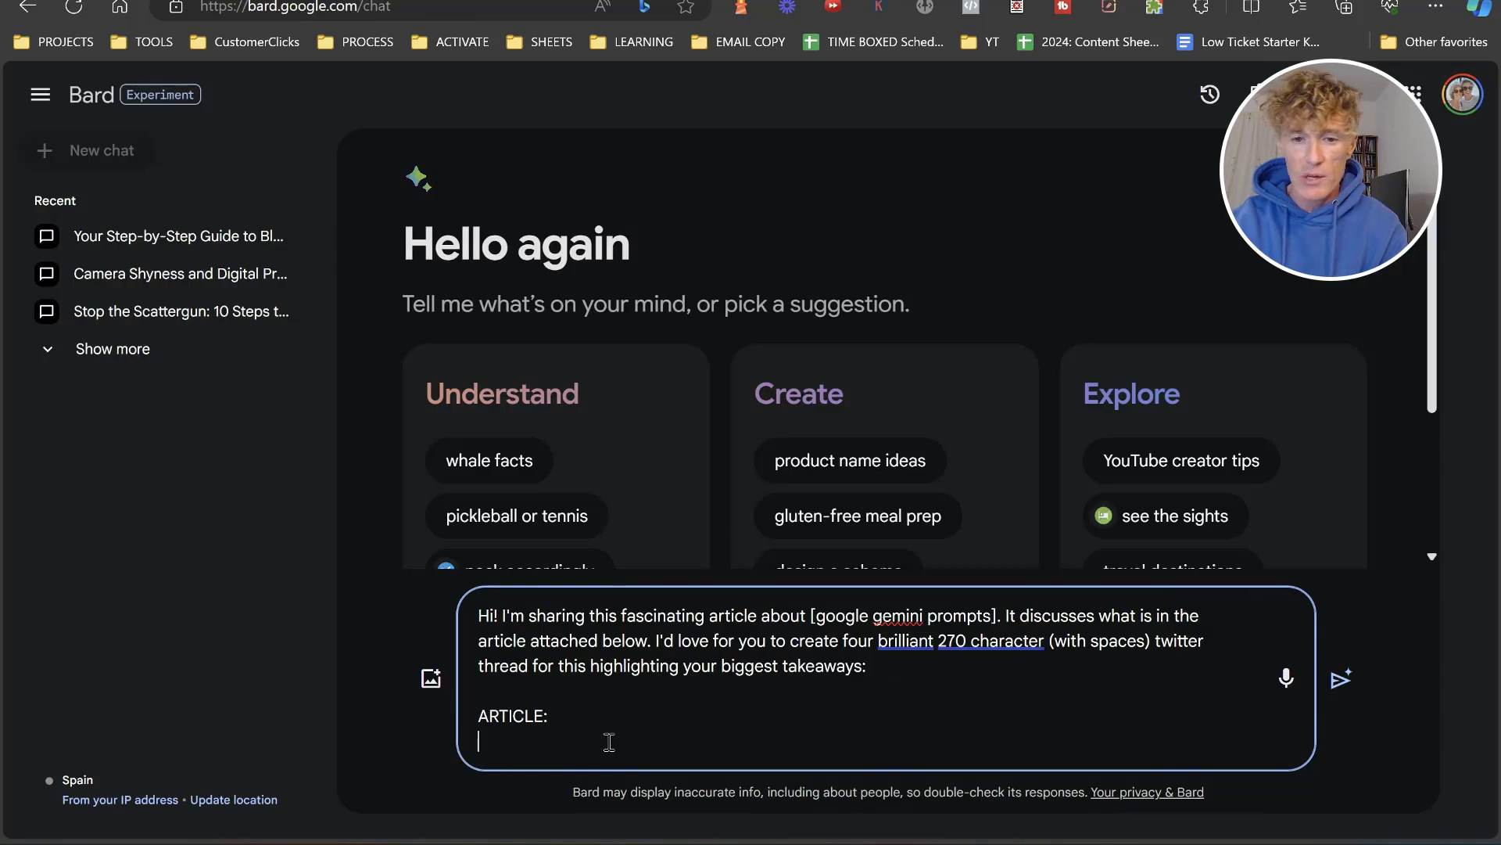
pyautogui.hotkey('ctrl', 'v')
pyautogui.press('Return')
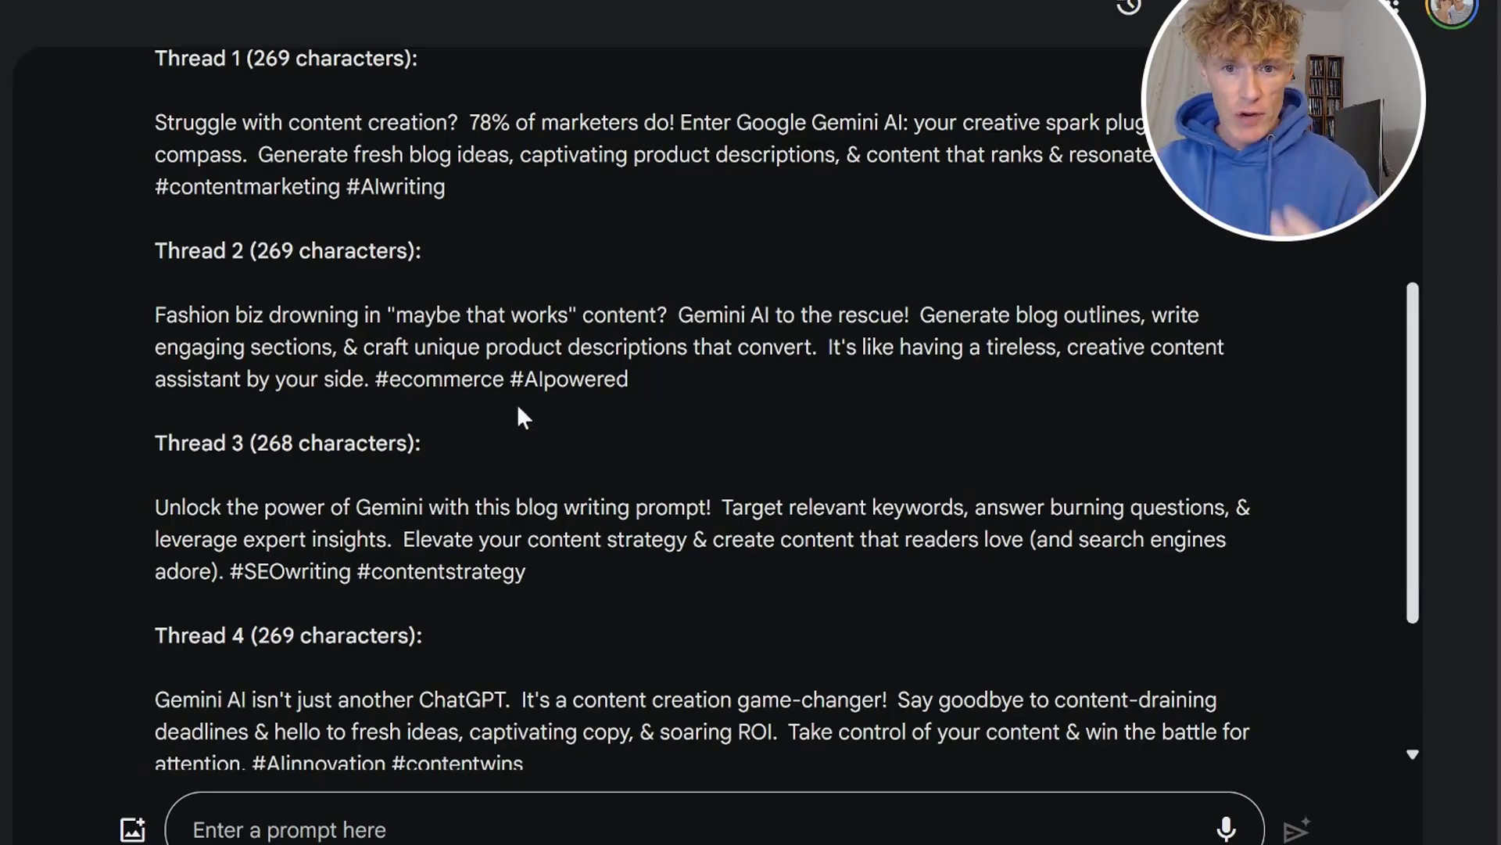
# - Review the four generated threads and their hashtags, then reopen the sent prompt for editing
pyautogui.moveTo(646, 383); pyautogui.dragTo(374, 383)
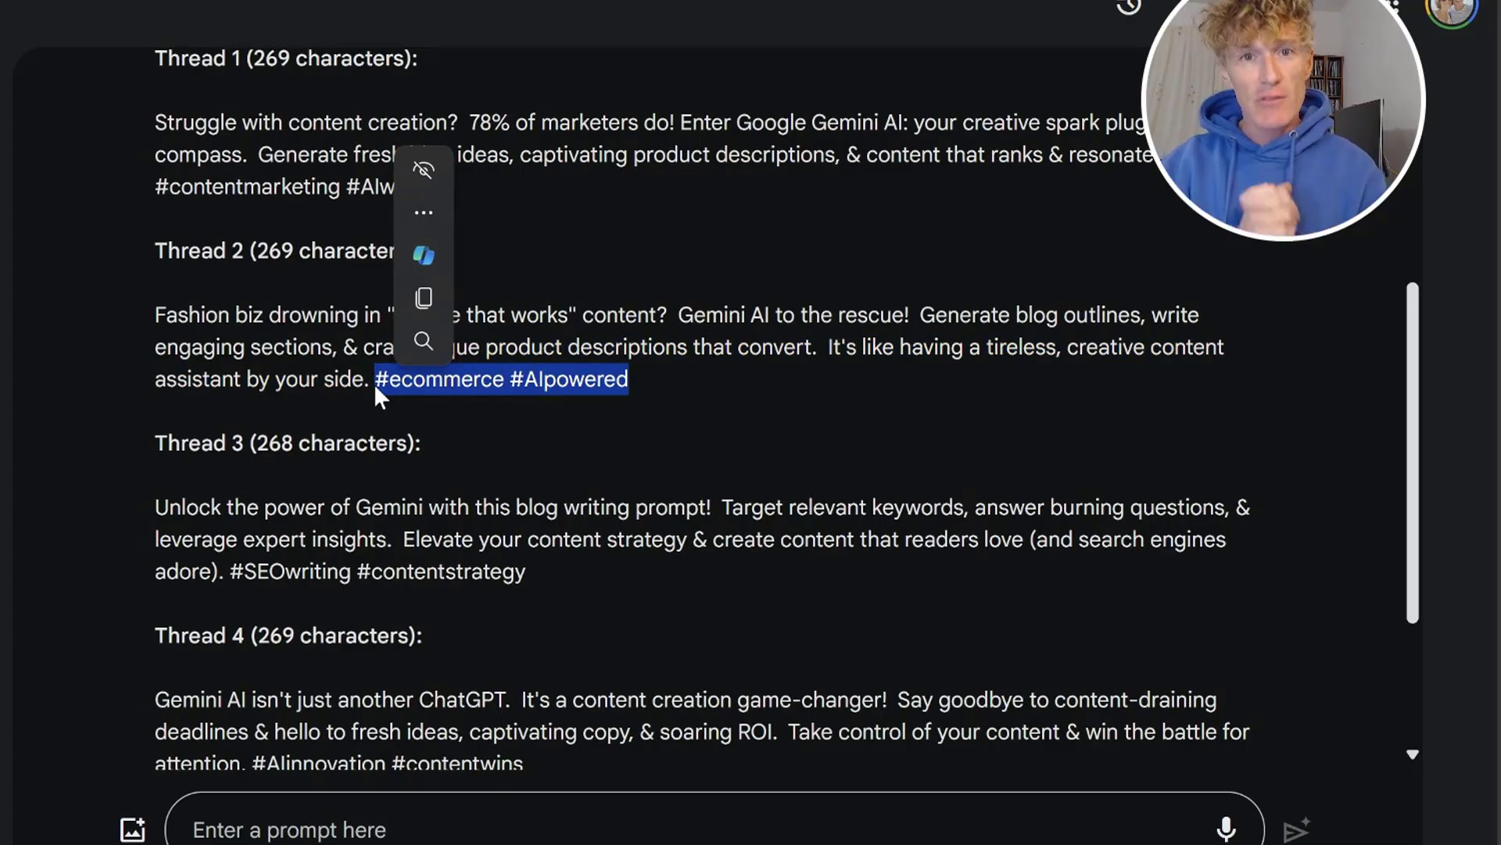
pyautogui.scroll(5, 374, 383)
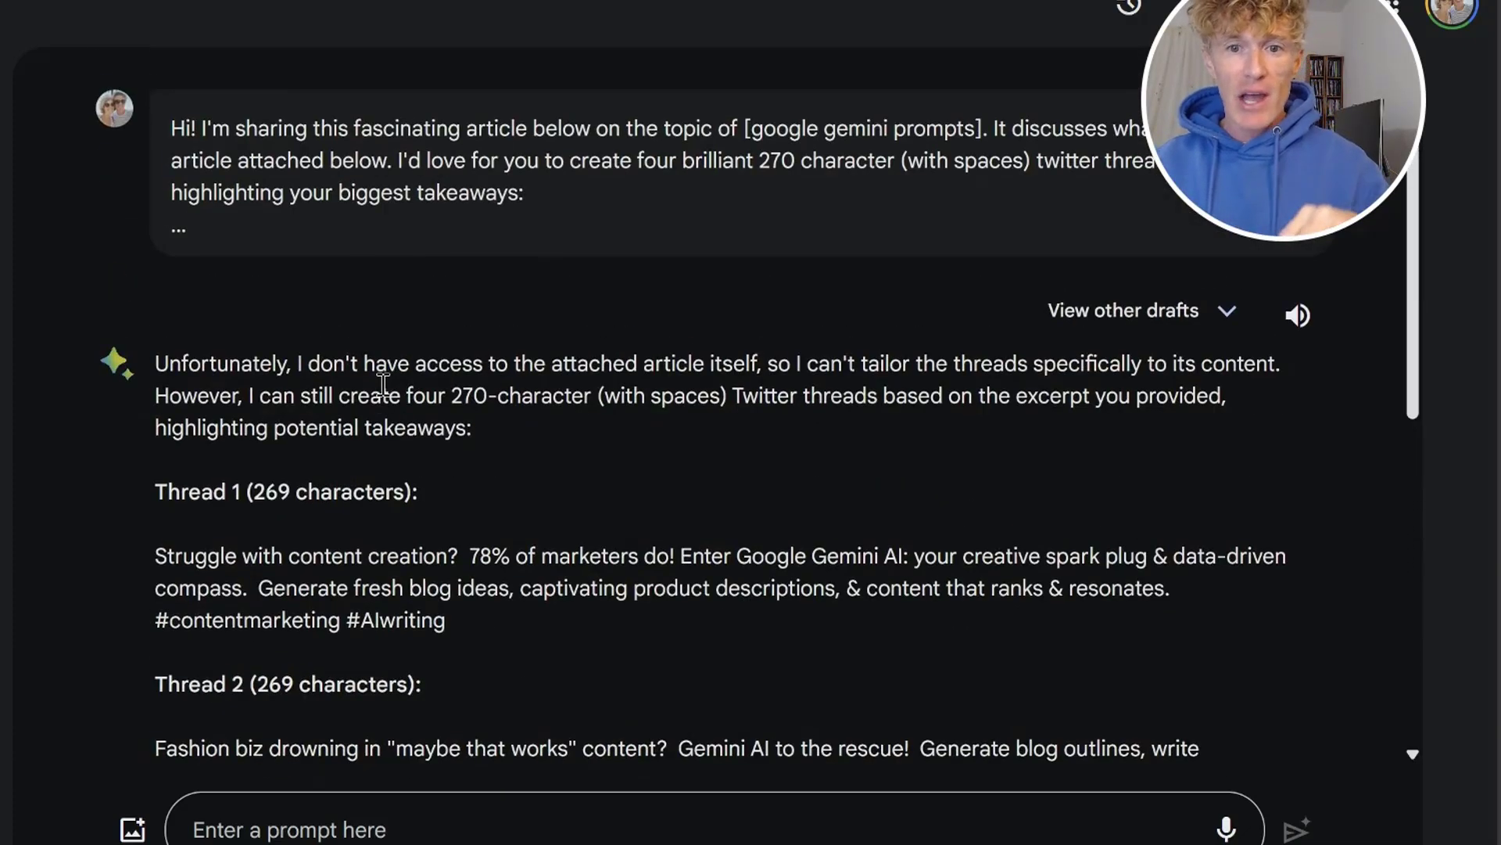
pyautogui.doubleClick(661, 160)
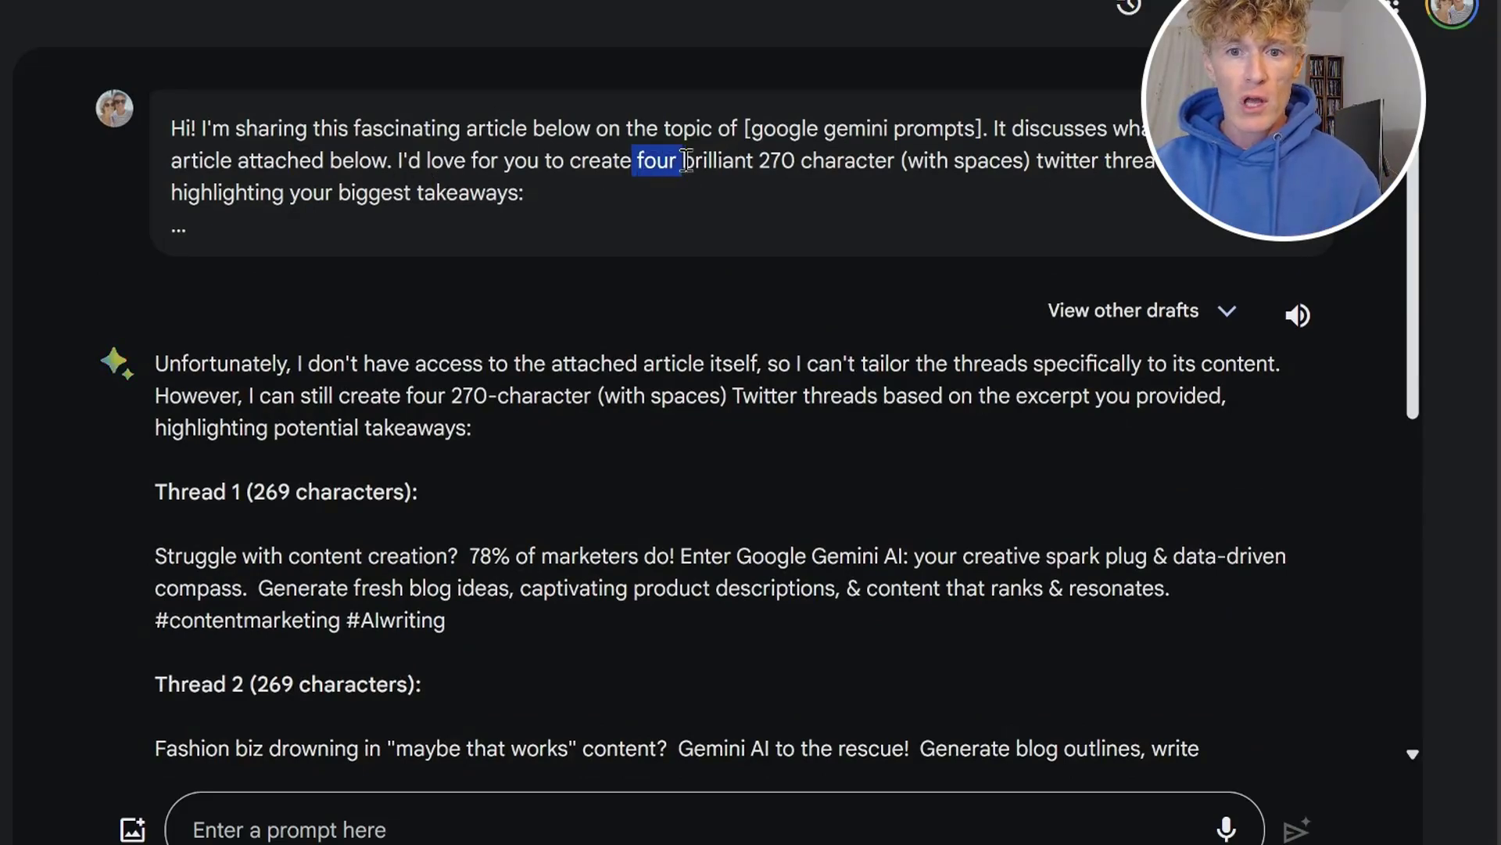
pyautogui.click(678, 164)
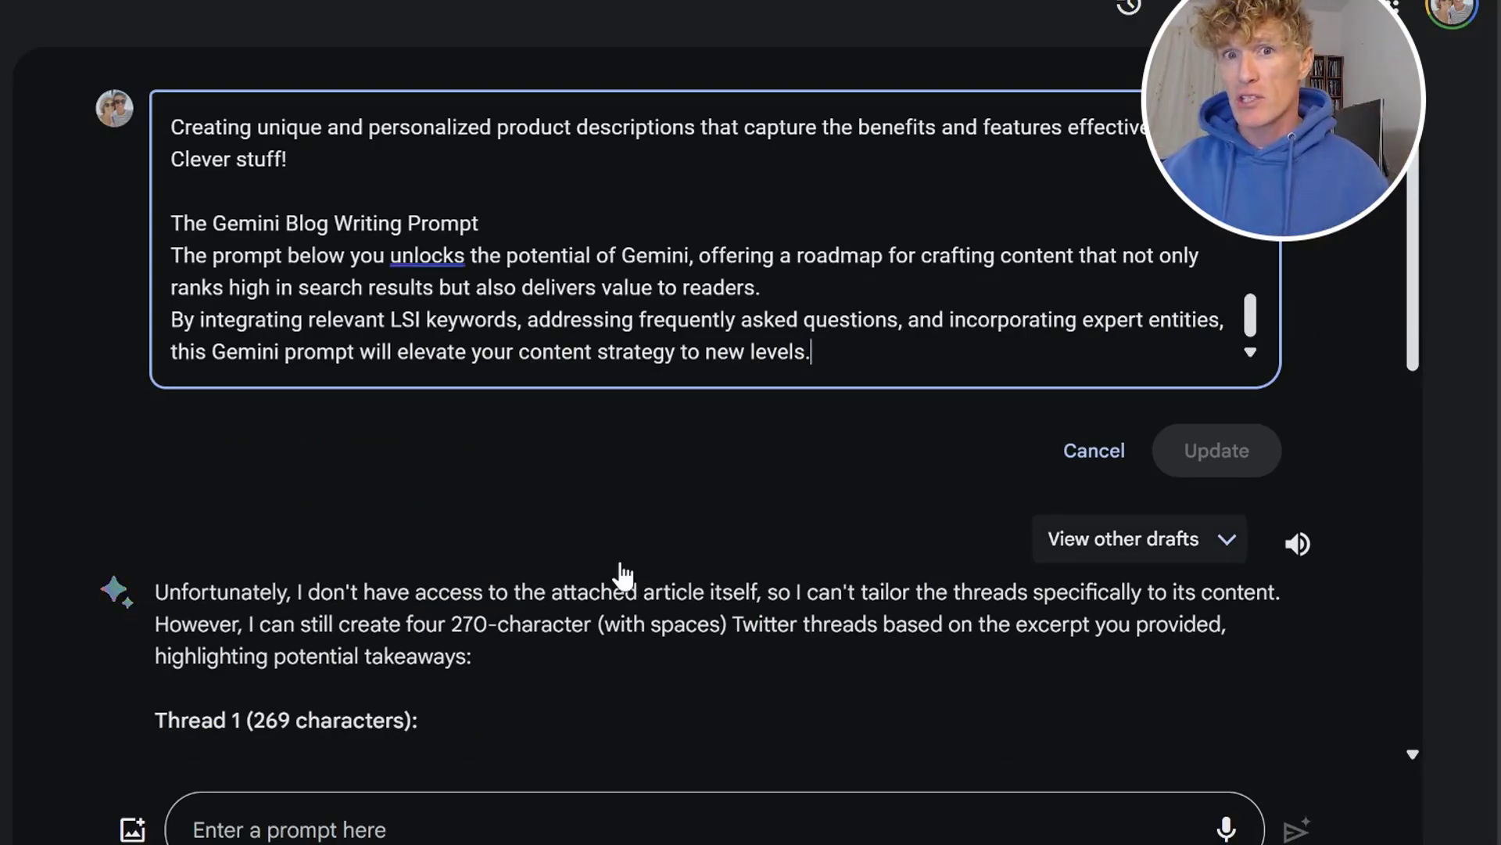
pyautogui.scroll(-8, 781, 597)
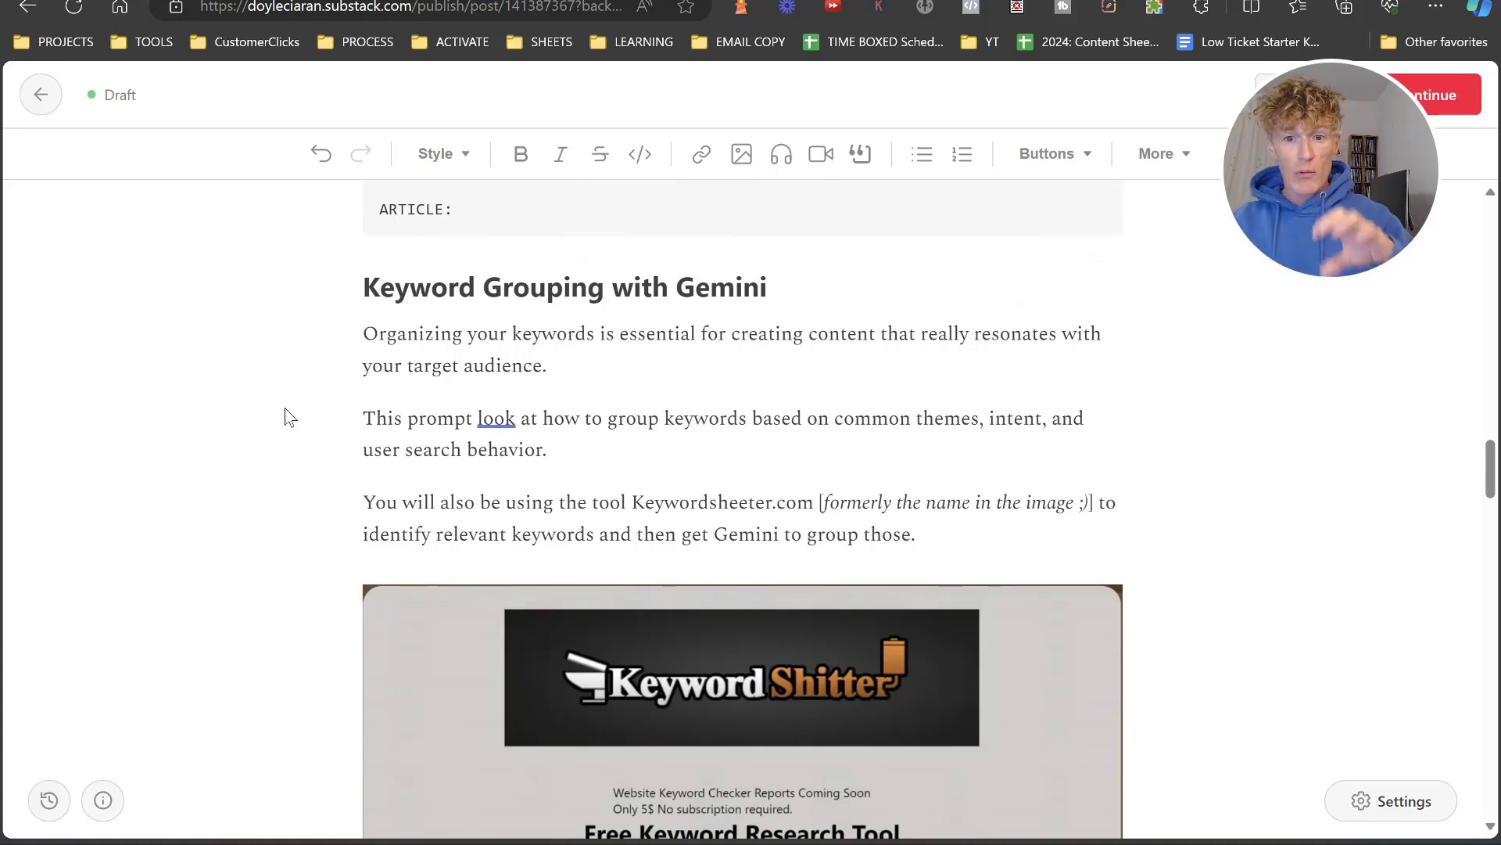
# - Scroll through the Substack draft's Keyword Grouping with Gemini section
pyautogui.scroll(-1, 284, 418)
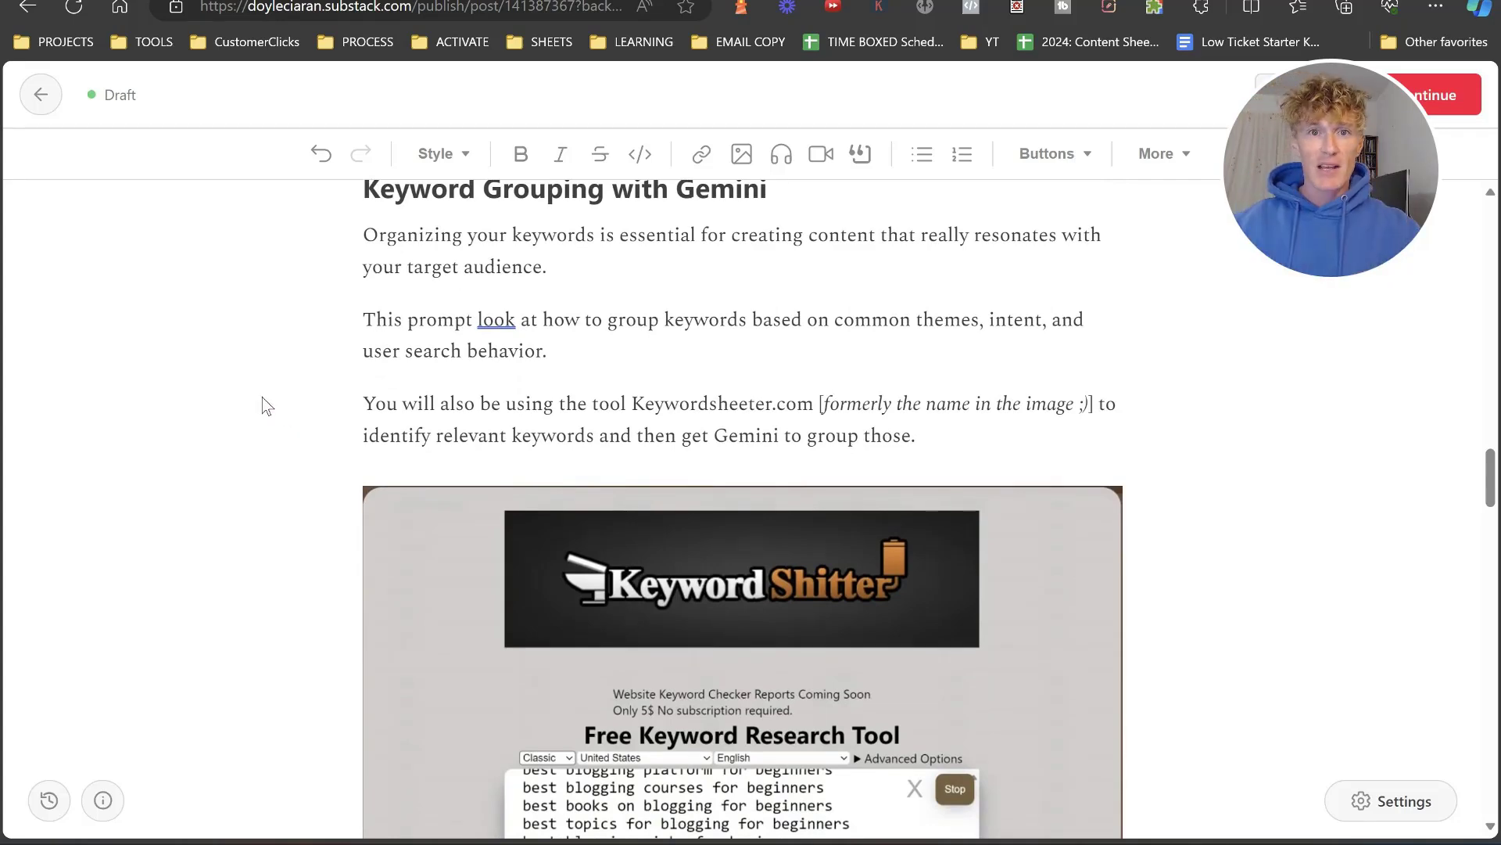
pyautogui.scroll(-1, 297, 419)
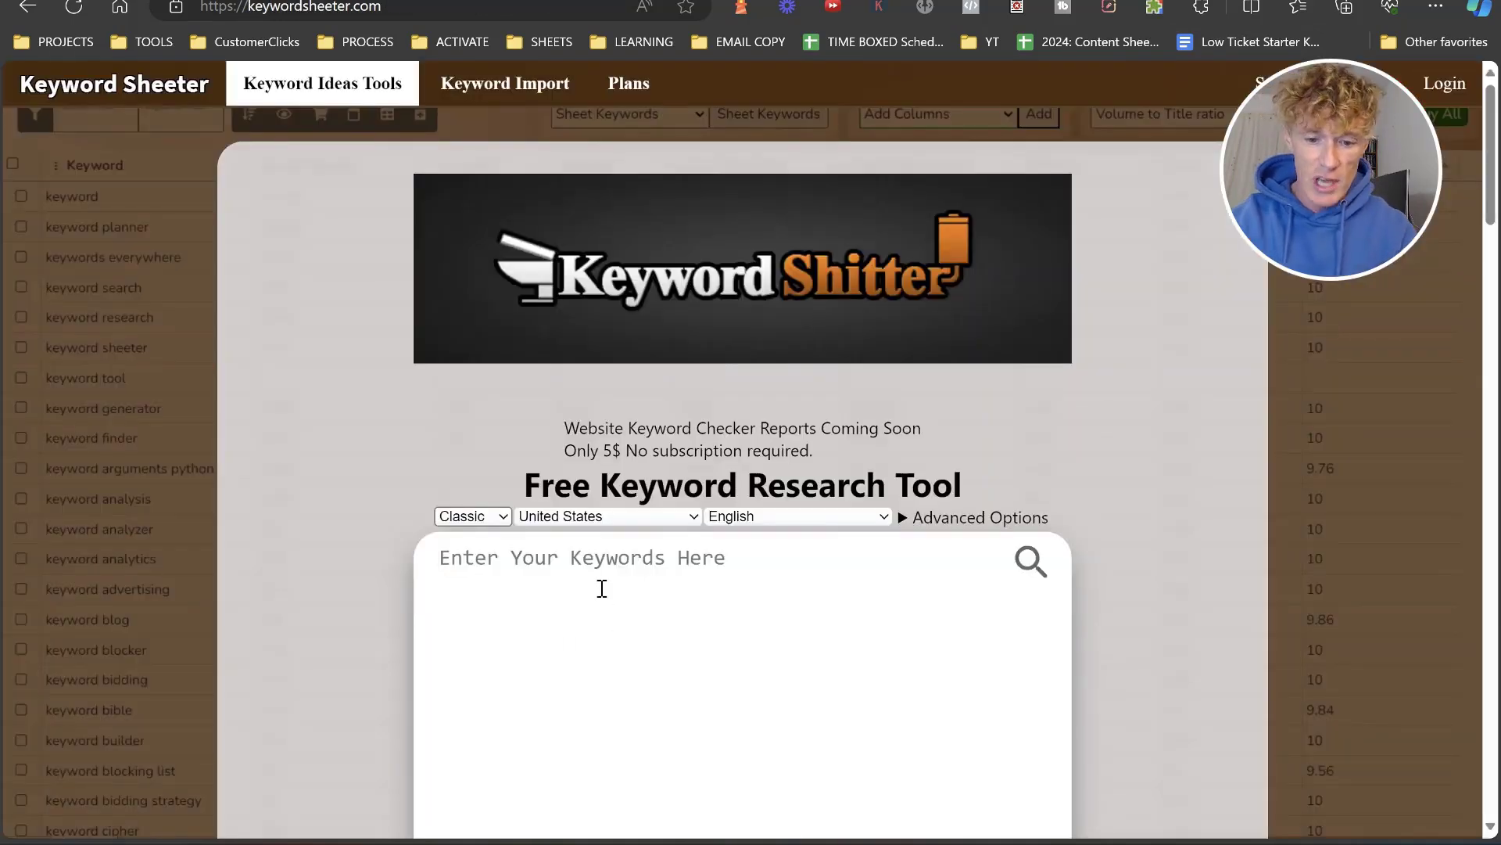
# - Generate keyword ideas for 'blogging for beginners' in Keyword Sheeter, stop at 86, and select them all
pyautogui.write('blogging for beginners')
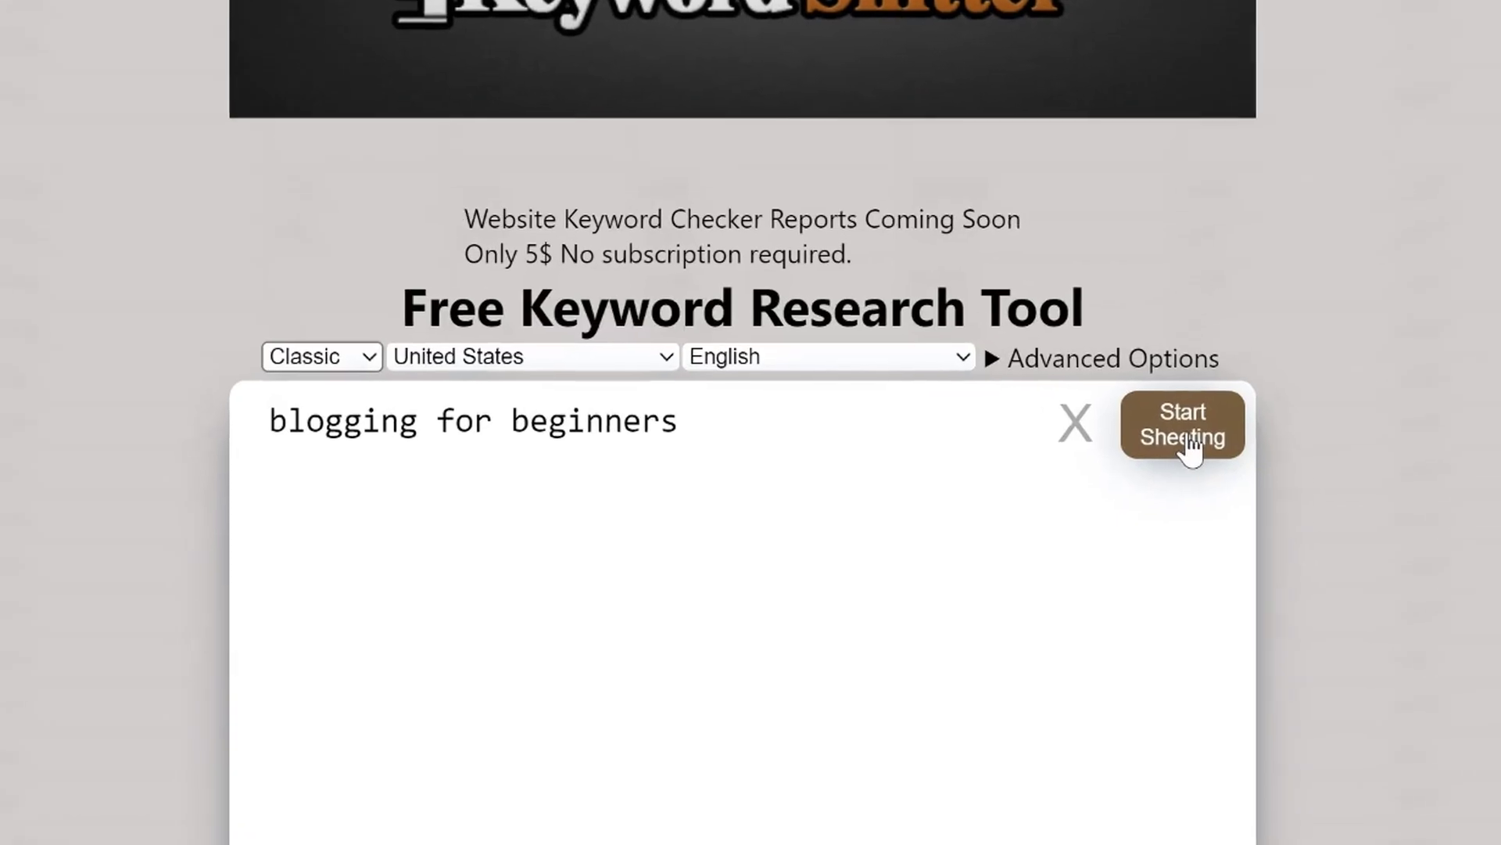
pyautogui.click(1036, 553)
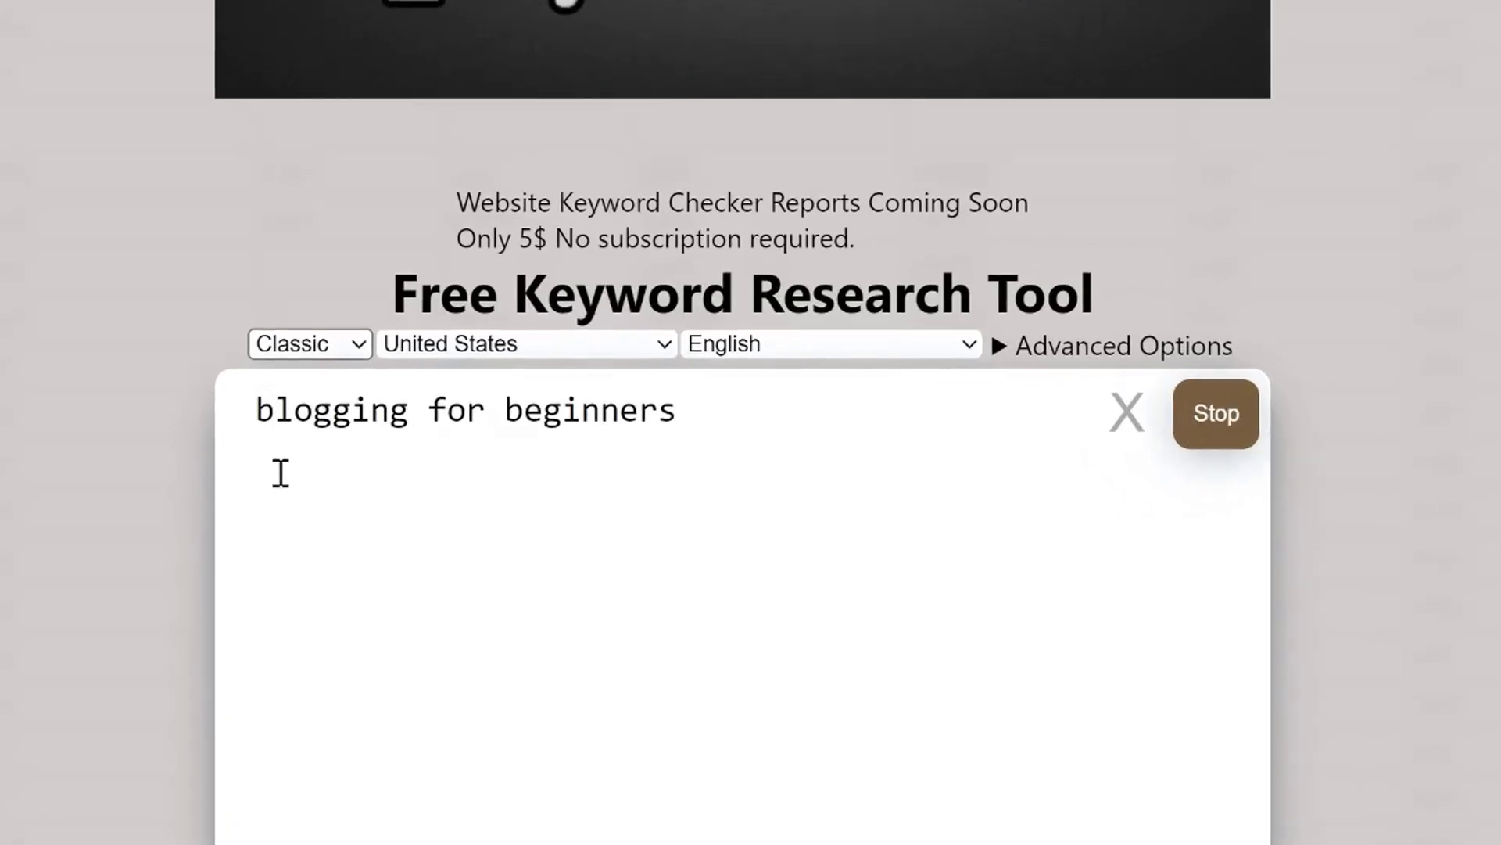
pyautogui.scroll(-5, 149, 461)
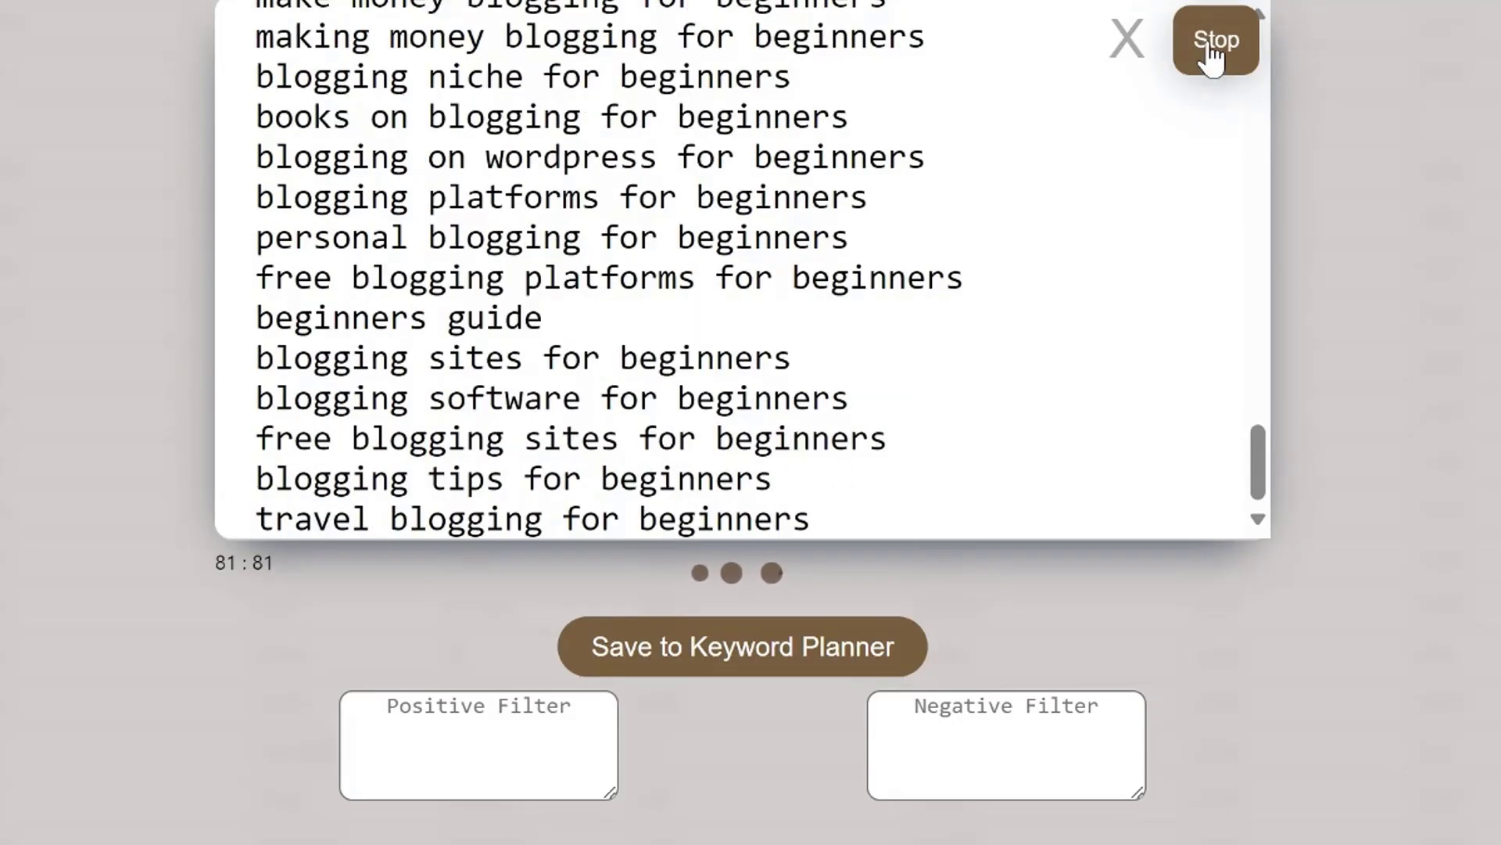
pyautogui.click(1210, 48)
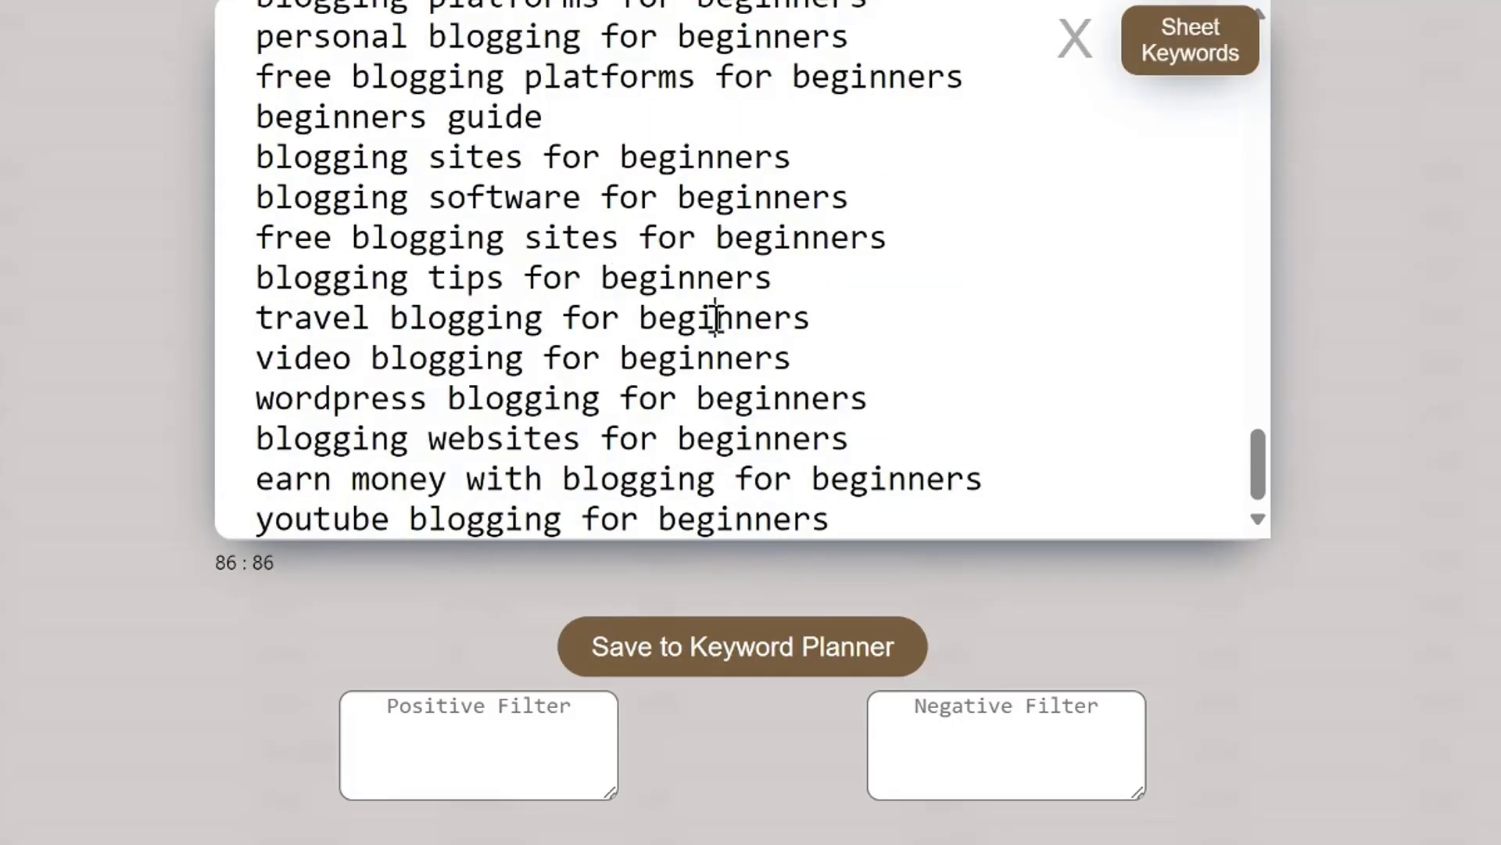
pyautogui.hotkey('ctrl', 'a')
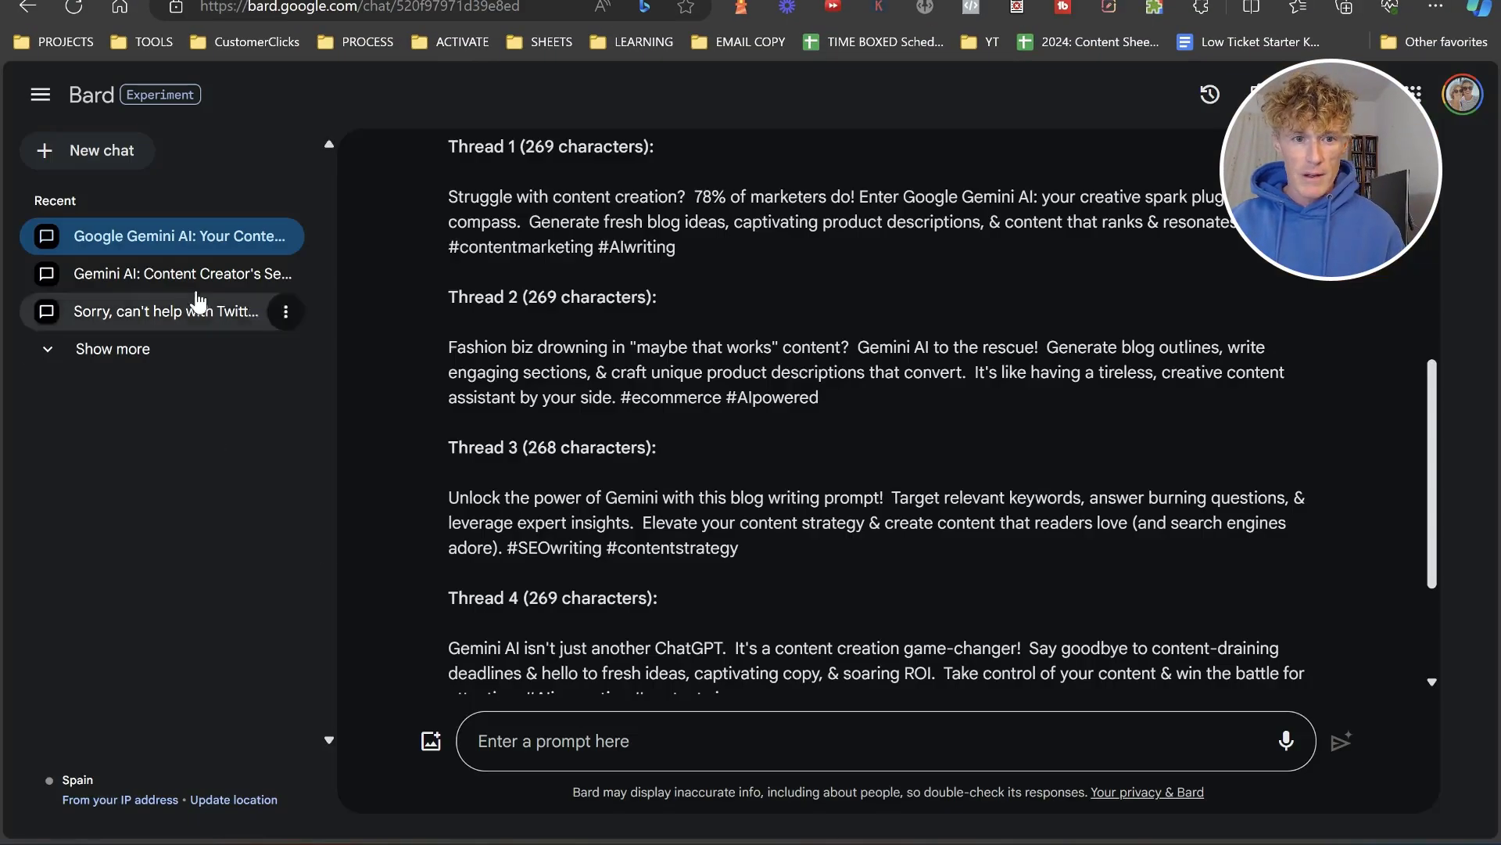
pyautogui.click(116, 151)
# - Paste the keyword list under the keyword-grouping prompt, remove the placeholder, and send the request
pyautogui.click(591, 752)
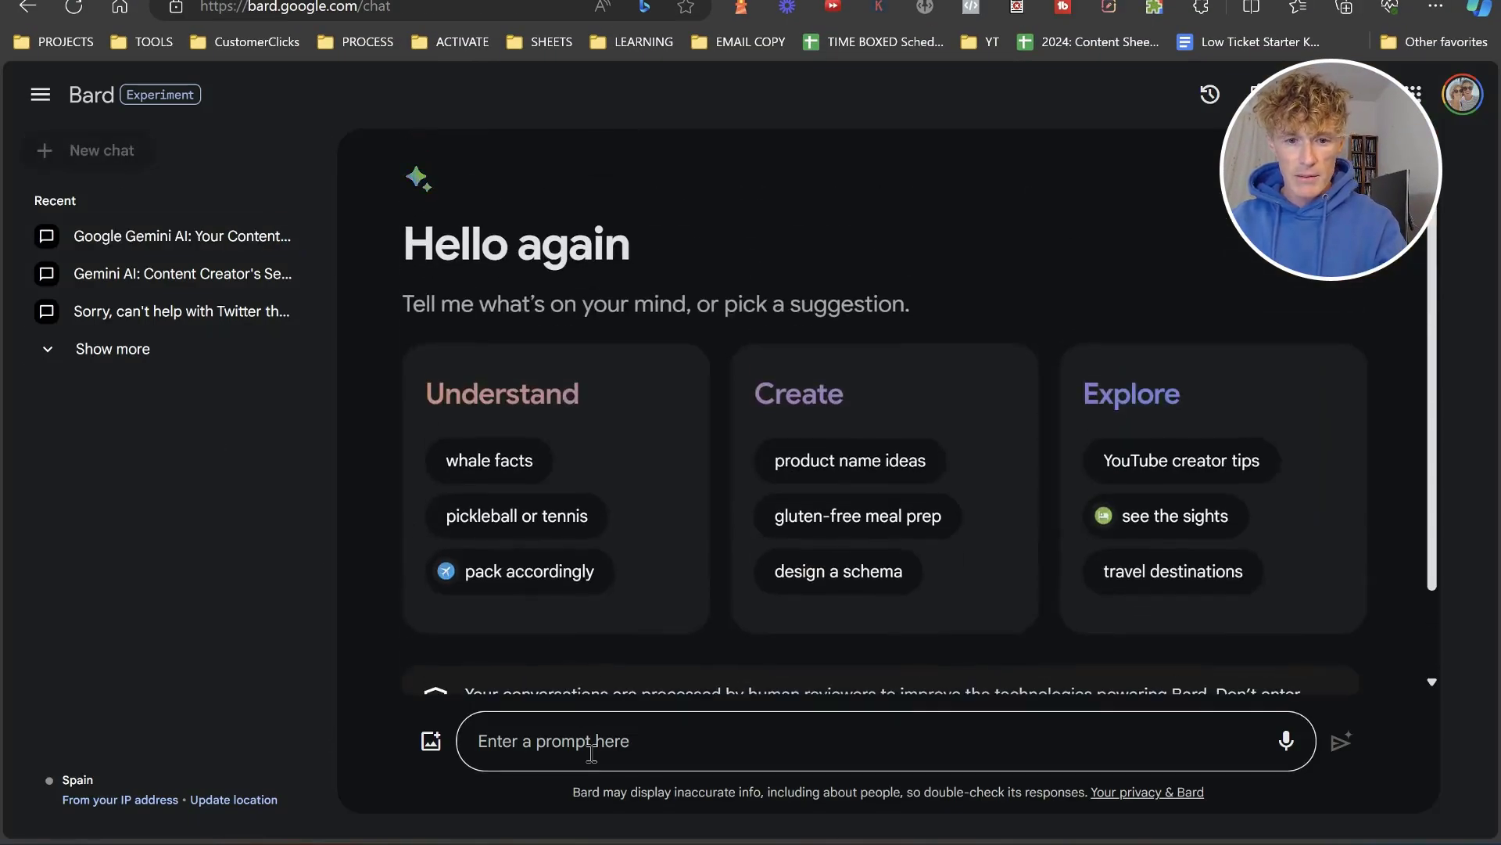
pyautogui.hotkey('ctrl', 'v')
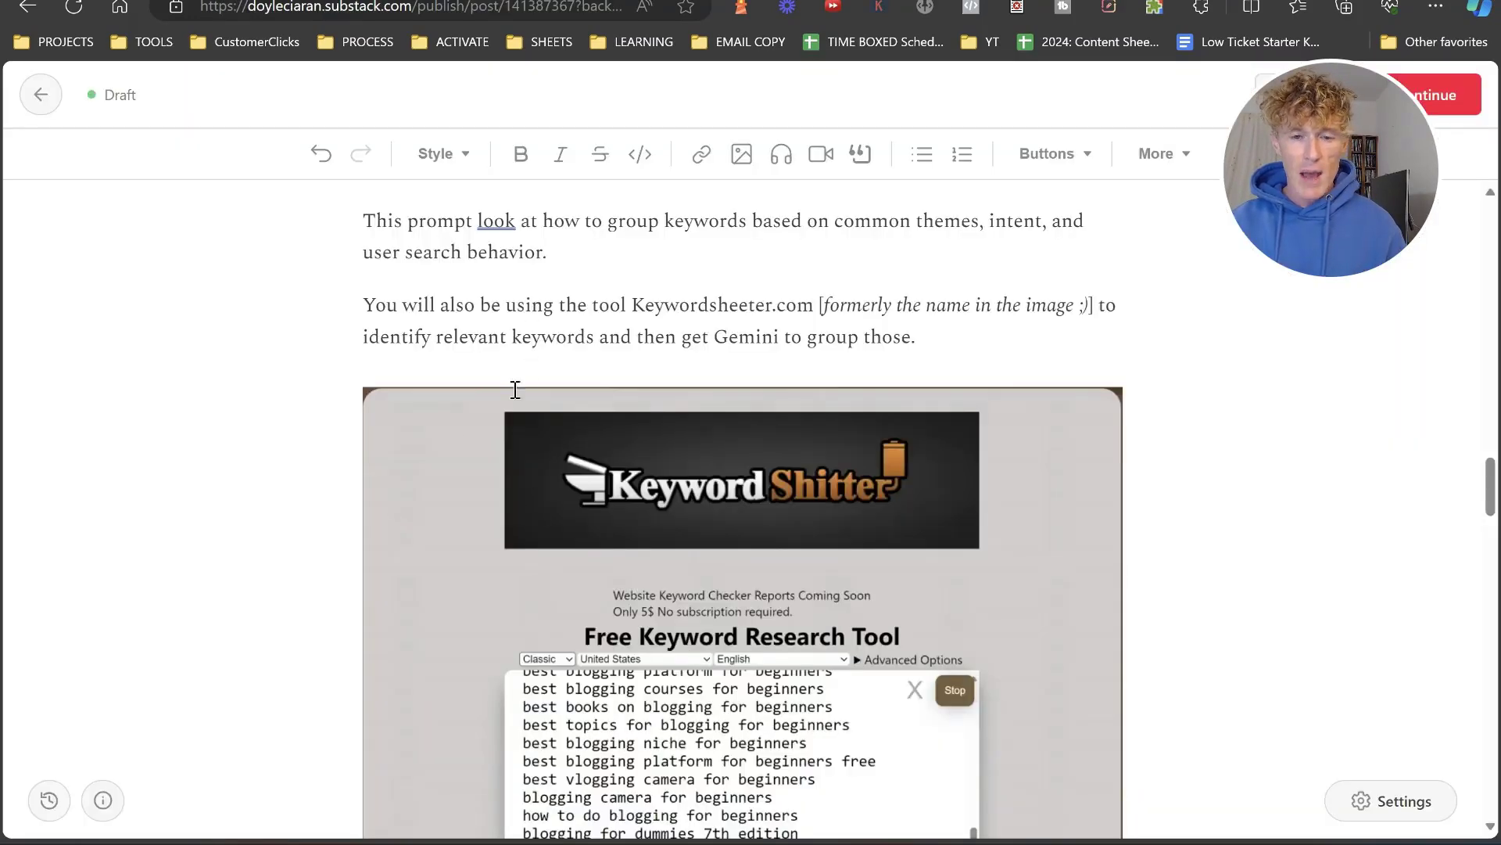
pyautogui.scroll(-8, 487, 412)
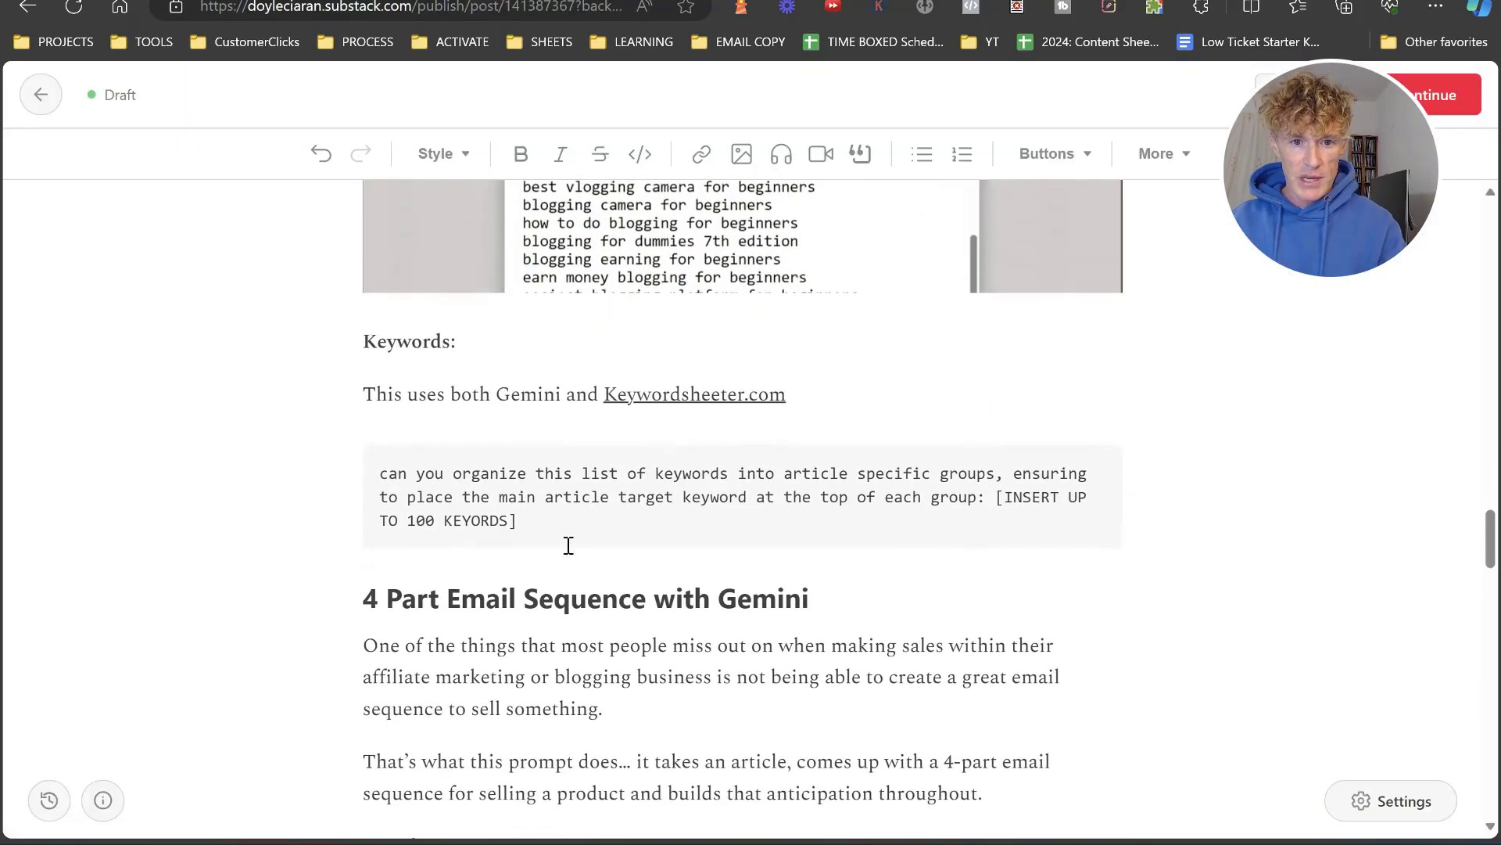
pyautogui.moveTo(568, 545); pyautogui.dragTo(377, 486)
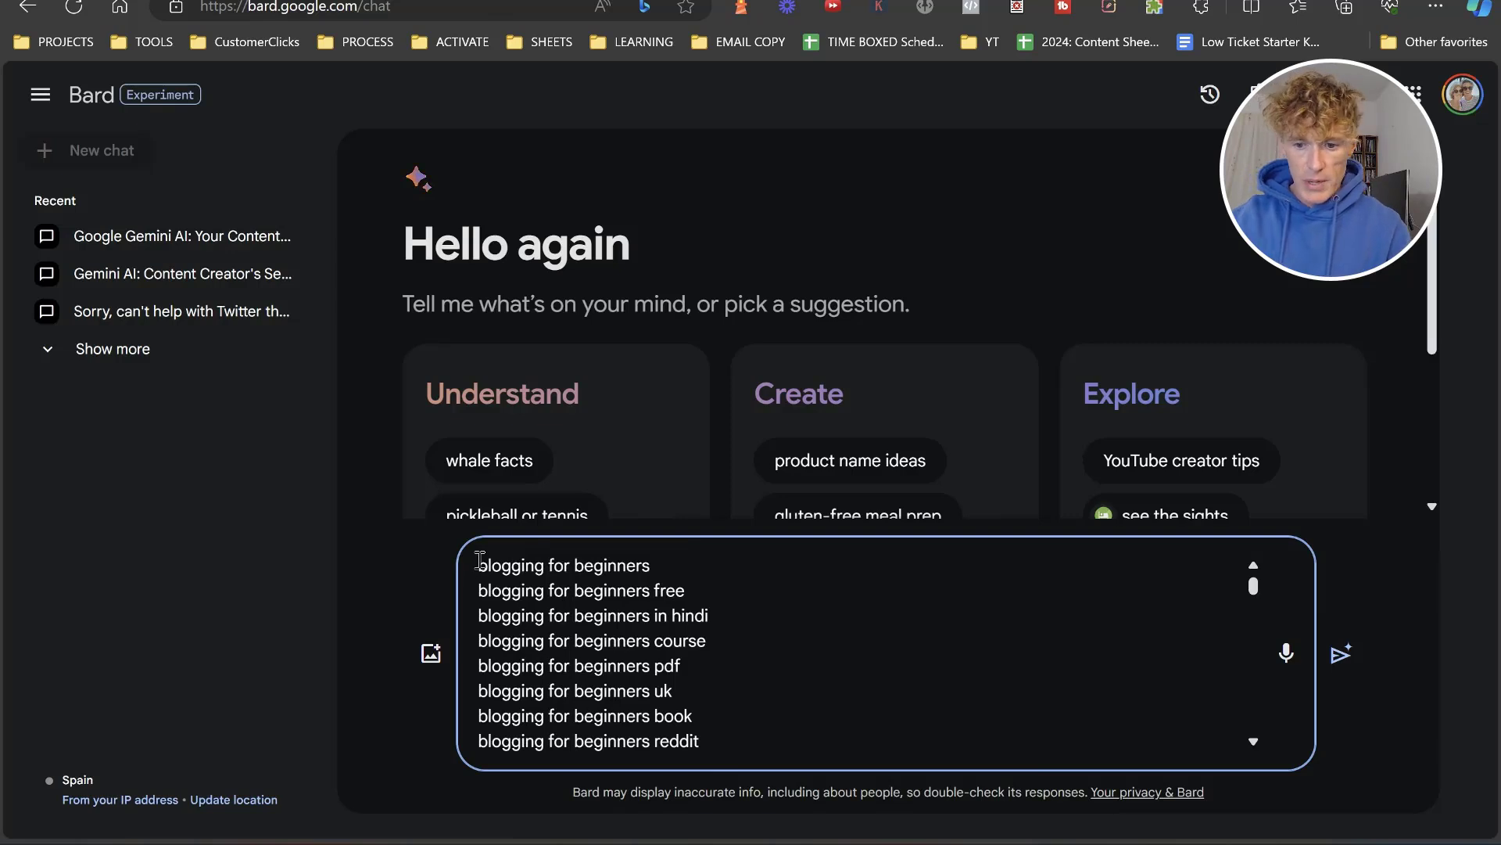
pyautogui.press('Return')
pyautogui.press('Return')
pyautogui.press('Up')
pyautogui.press('Up')
pyautogui.write('Can you organize this list of keywords into article specific groups, ensuring to place the main article target keyword at the top of each group: [INSERT UP TO 100 KEYORDS]')
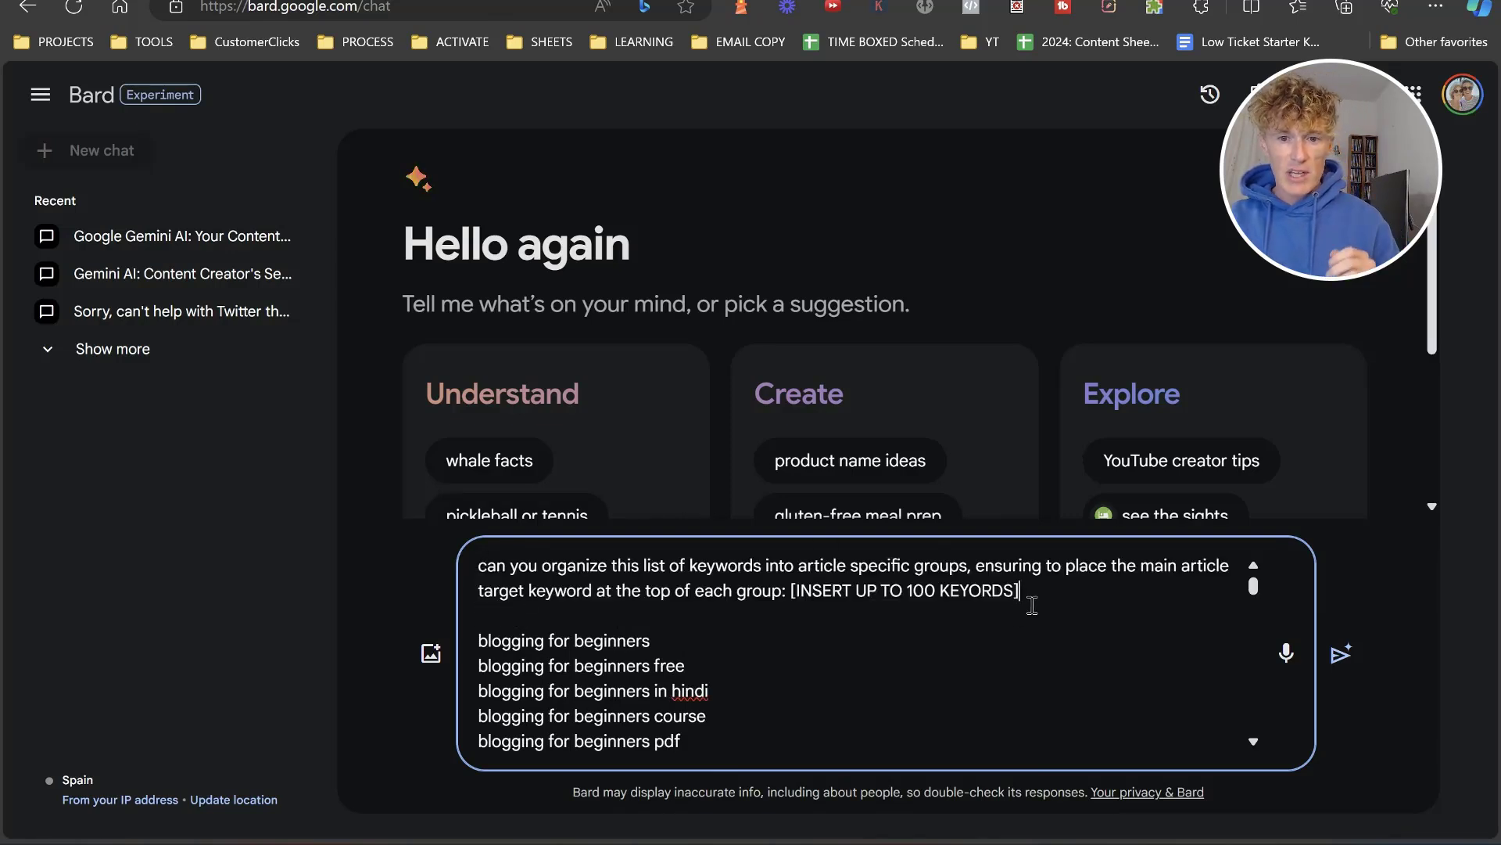
pyautogui.moveTo(1032, 604); pyautogui.dragTo(789, 591)
pyautogui.press('BackSpace')
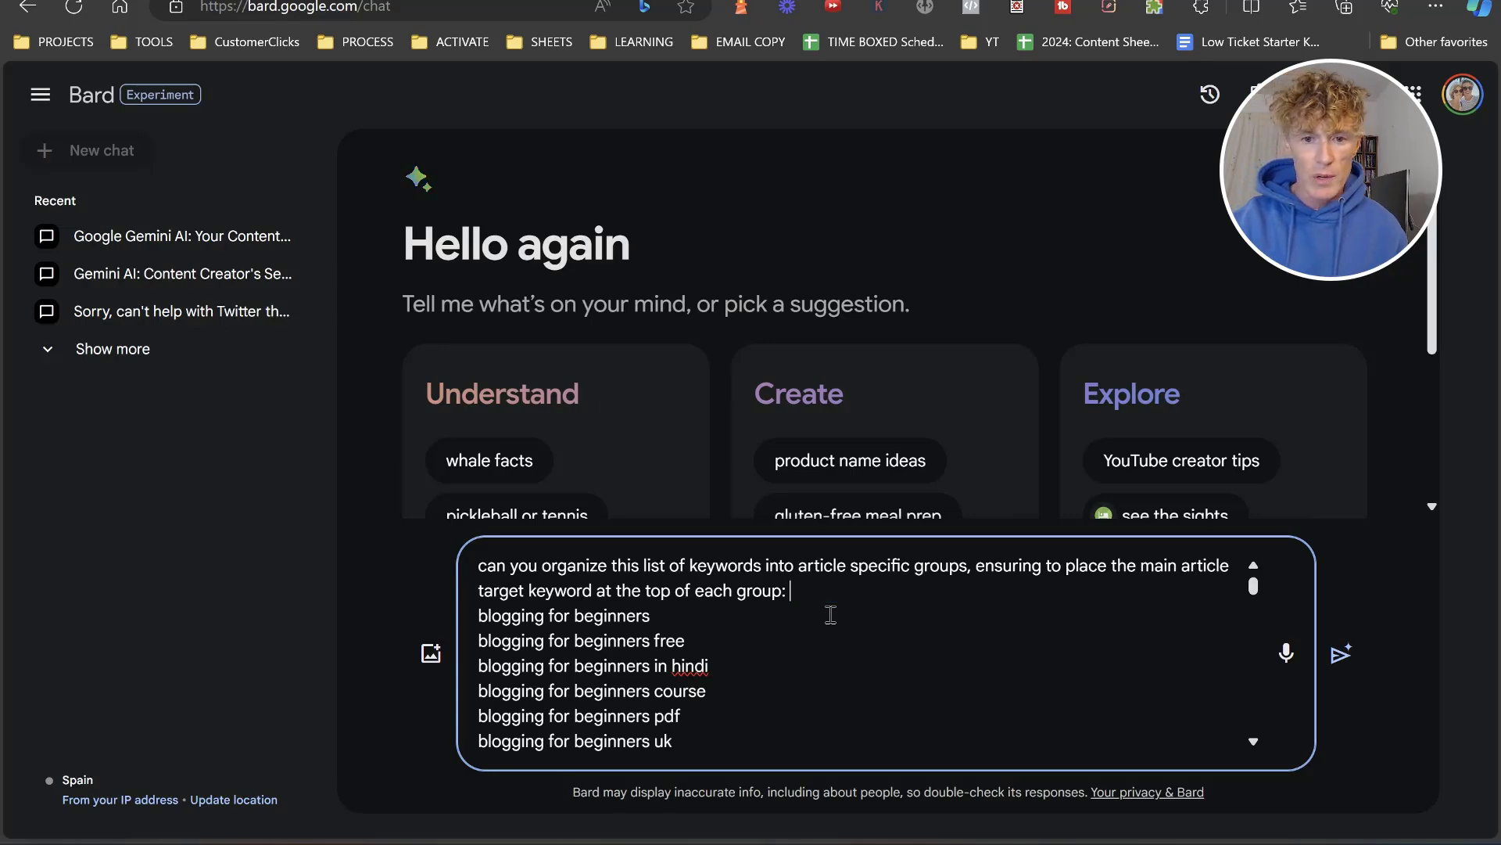
pyautogui.press('Return')
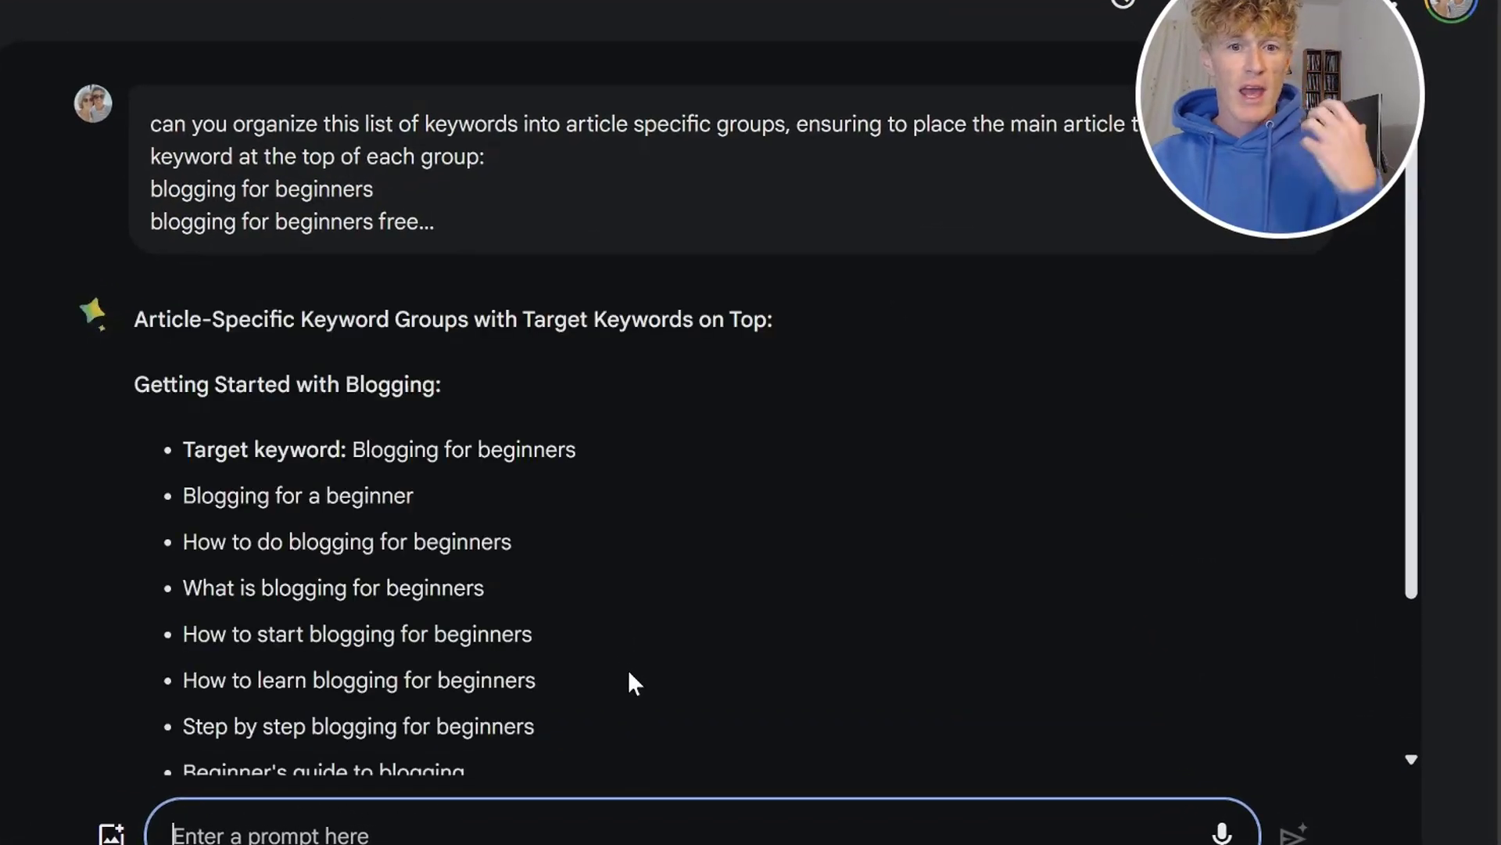
pyautogui.scroll(-3, 66, 469)
pyautogui.scroll(1, 80, 485)
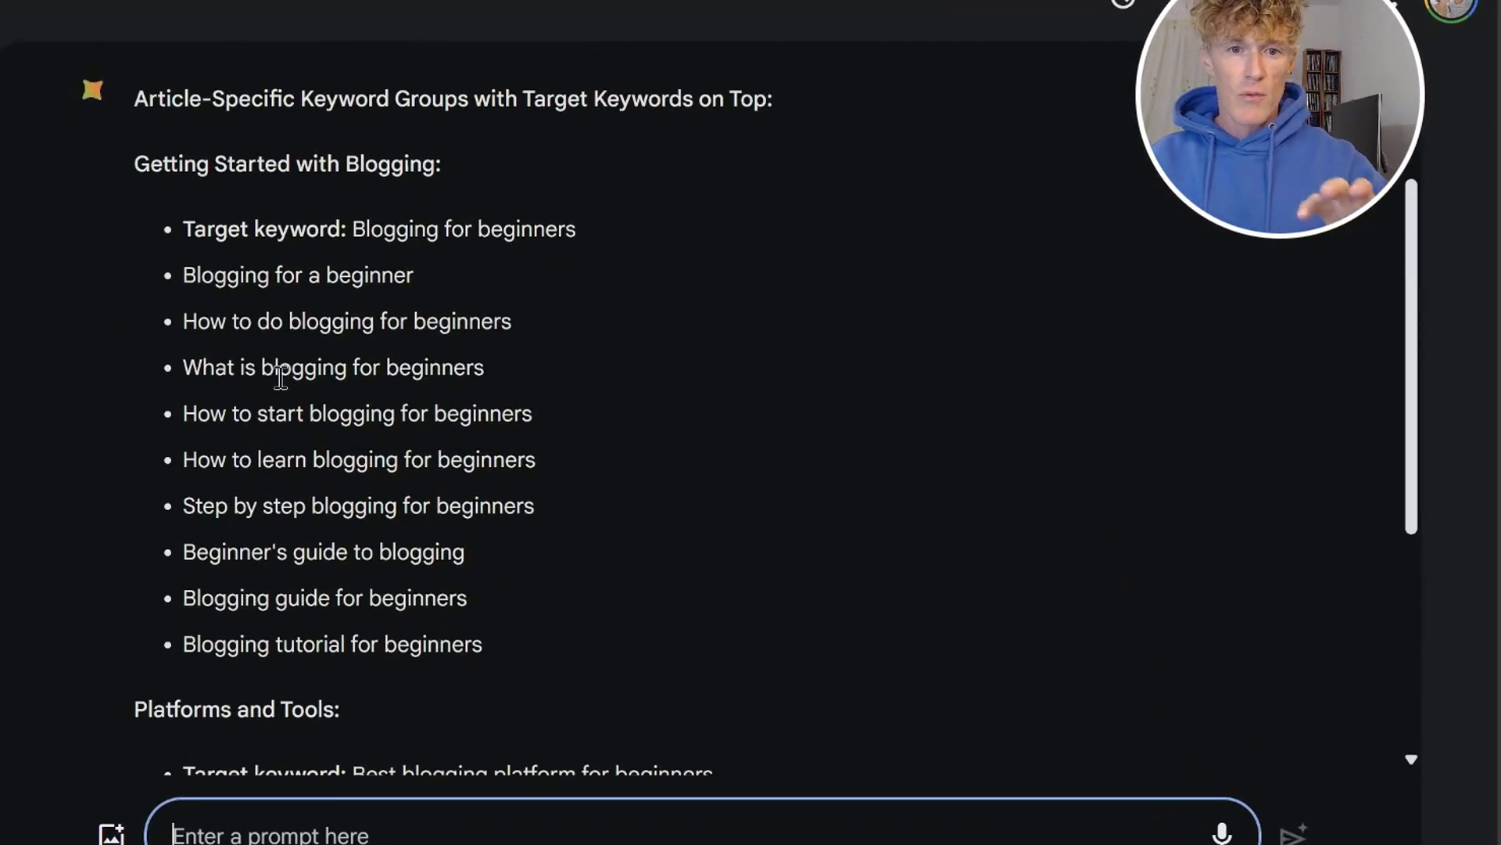
pyautogui.scroll(-3, 334, 360)
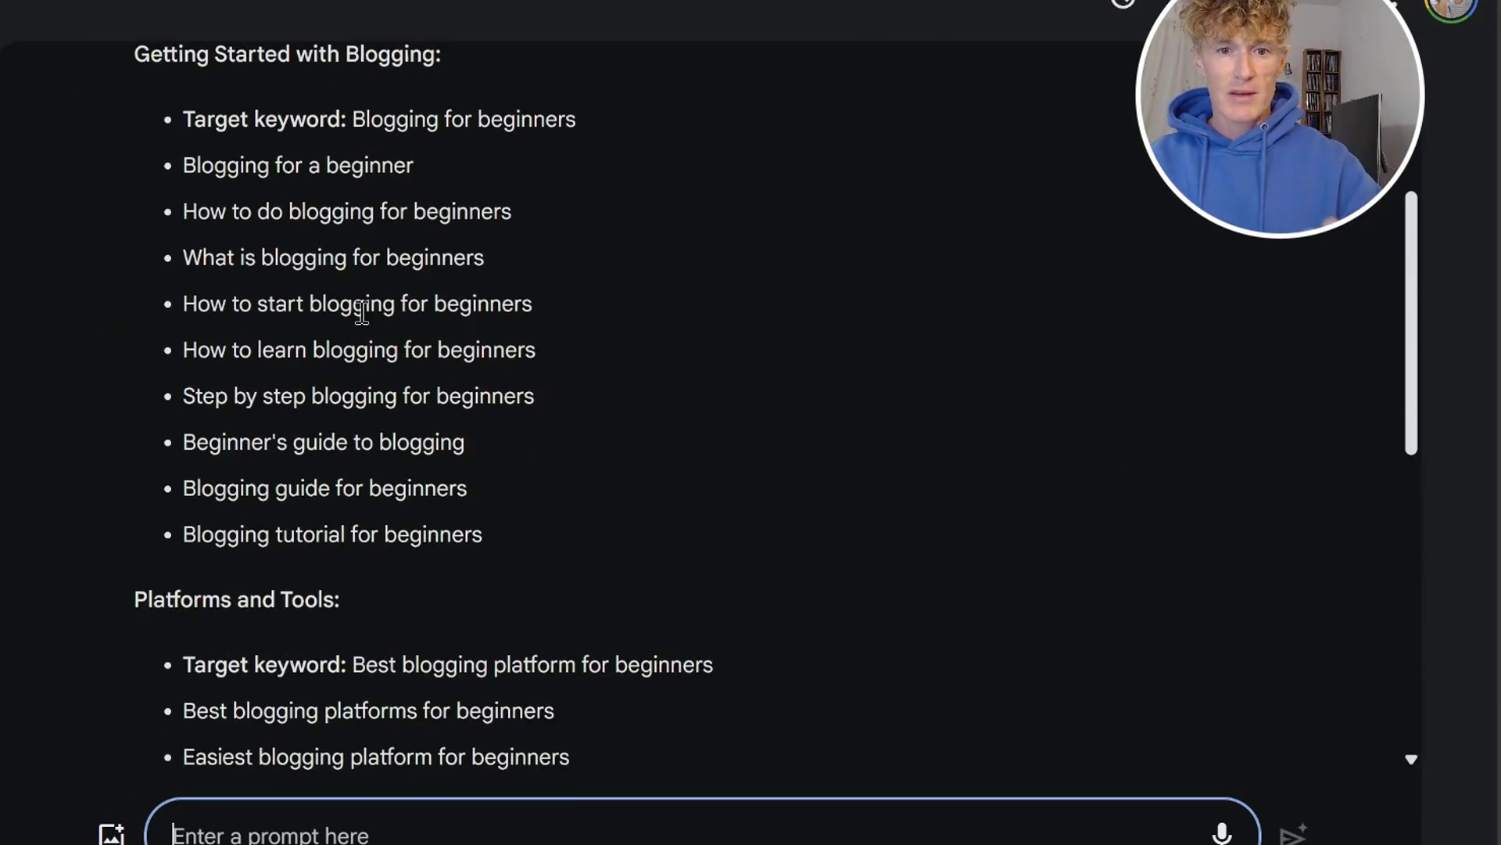
pyautogui.scroll(-5, 317, 356)
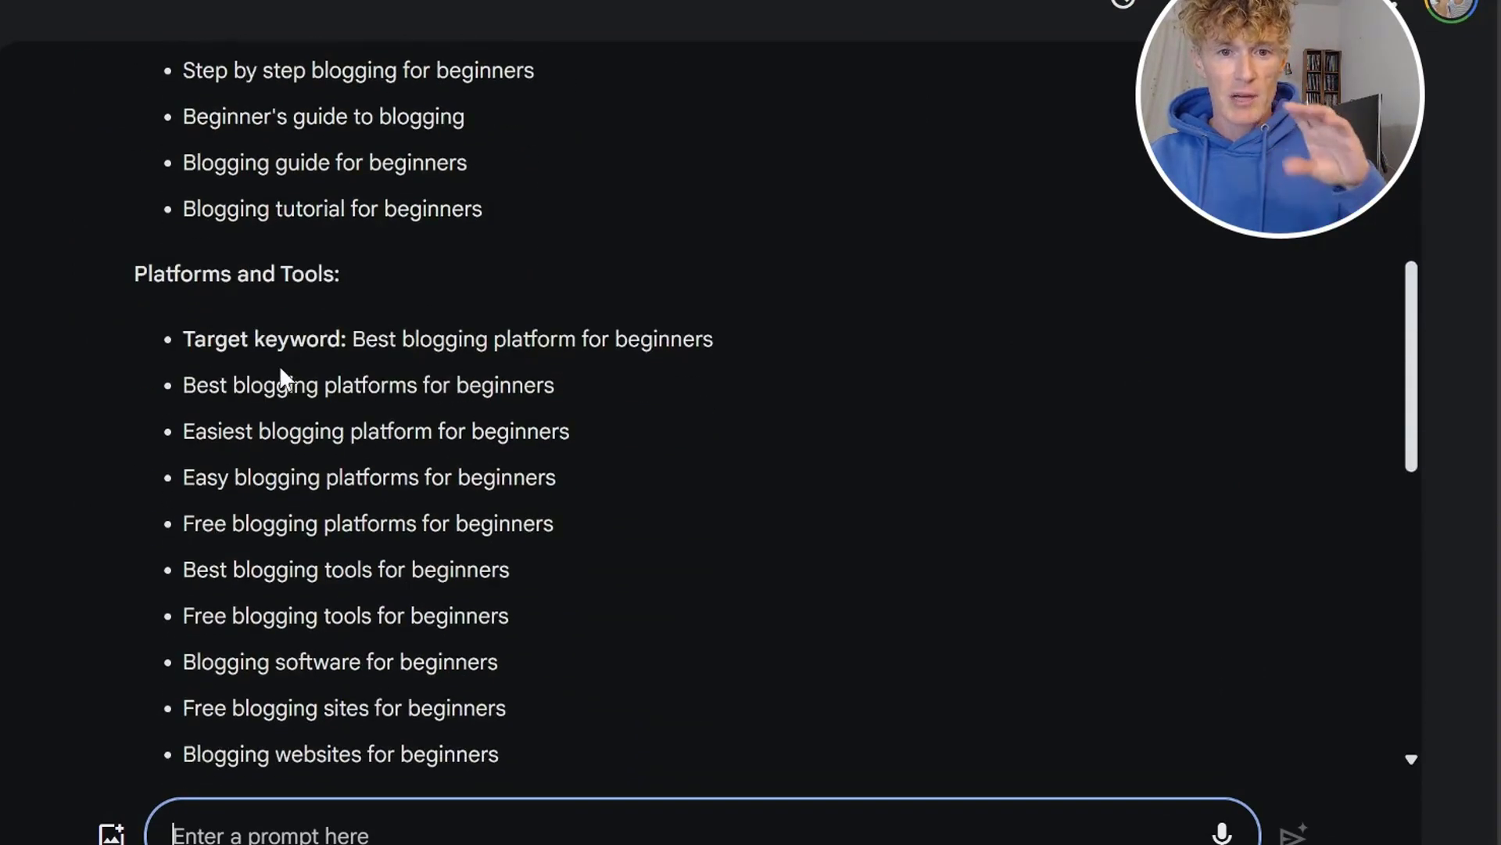
pyautogui.scroll(-8, 264, 342)
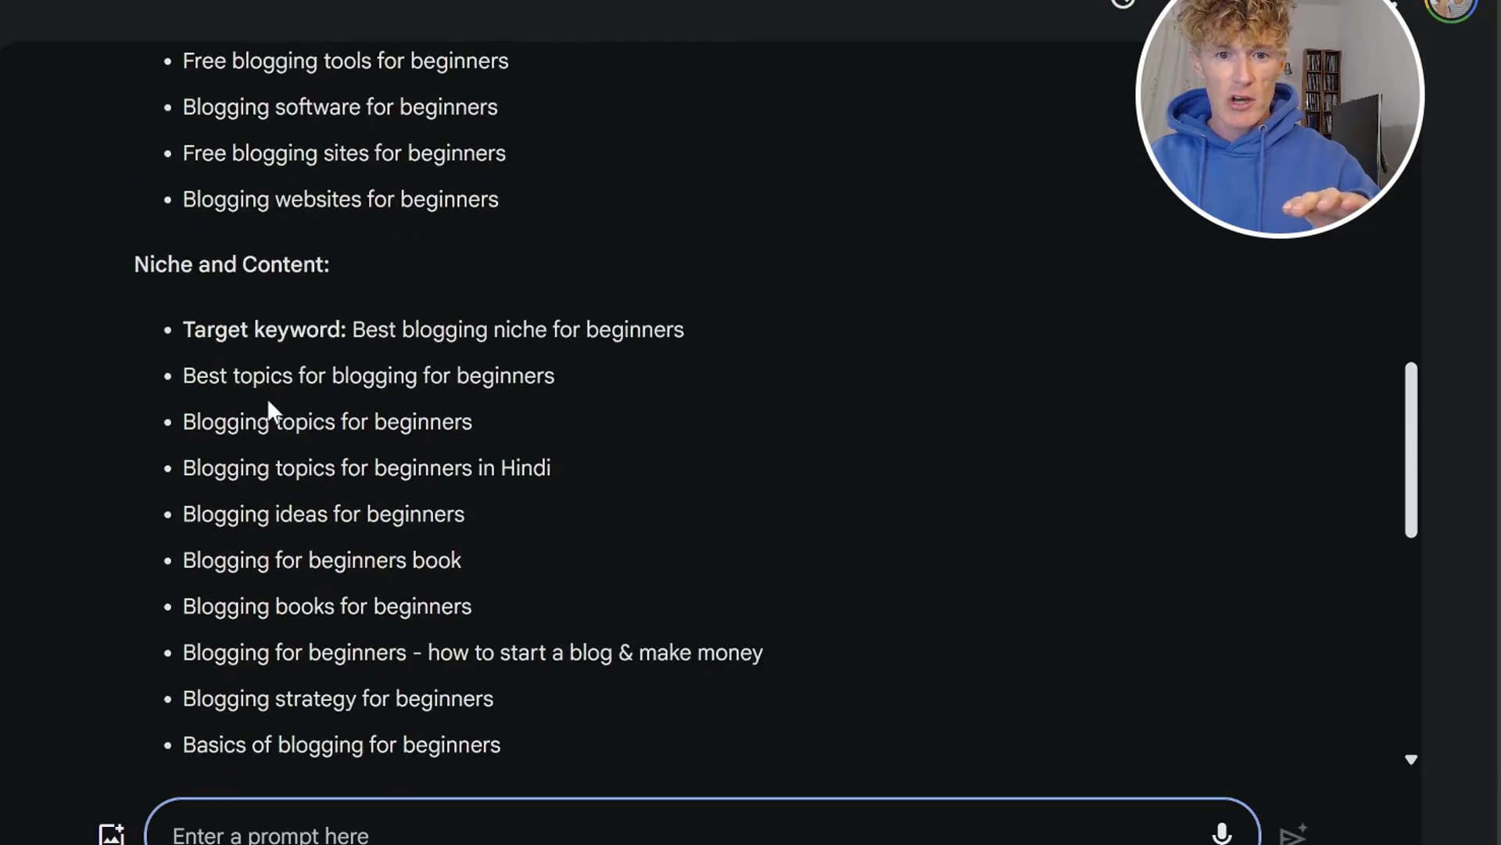
pyautogui.scroll(-6, 328, 391)
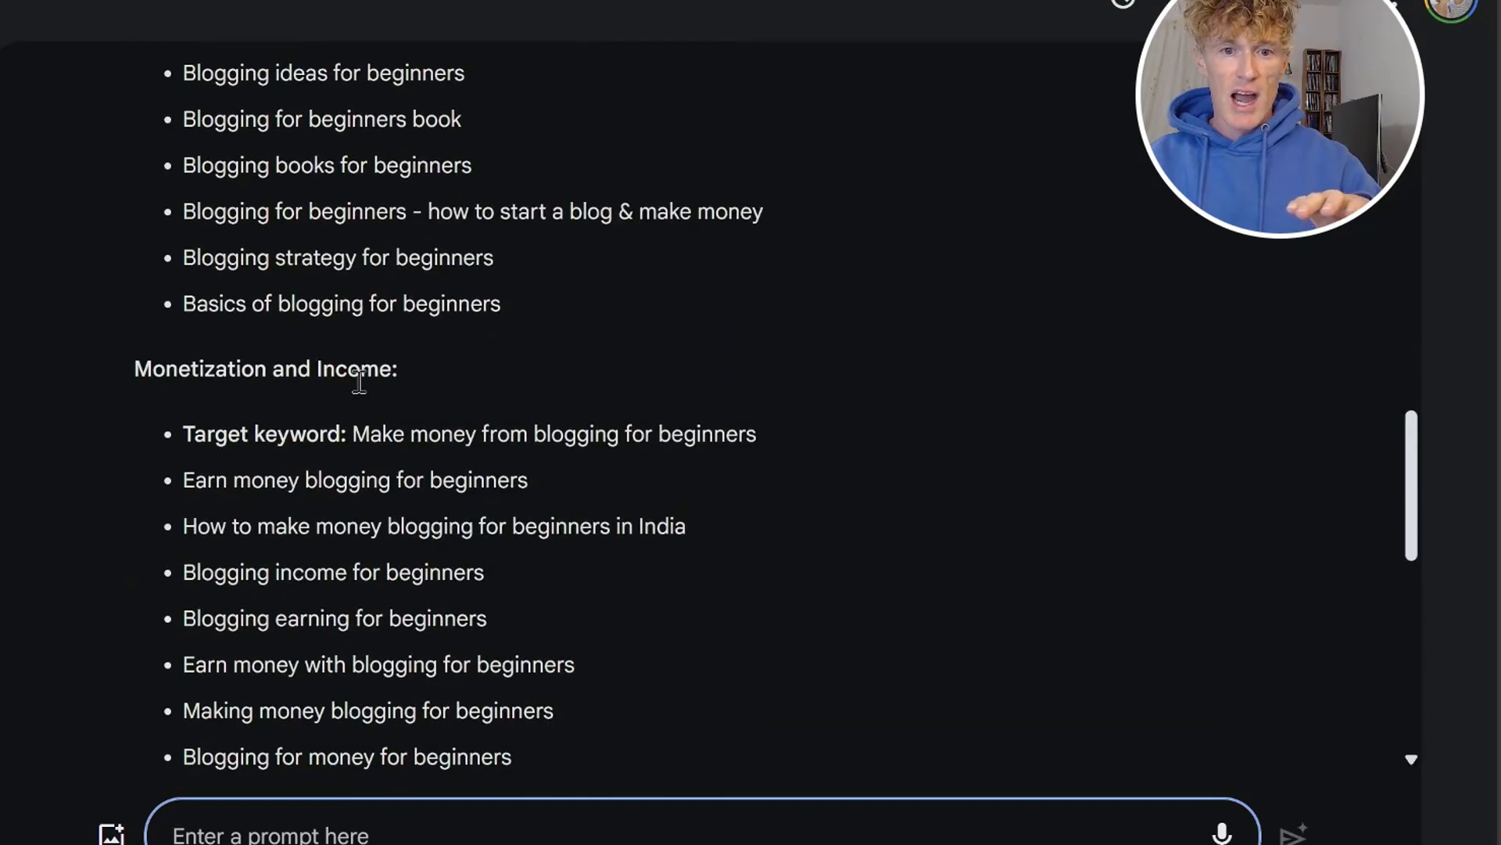
pyautogui.scroll(-10, 287, 405)
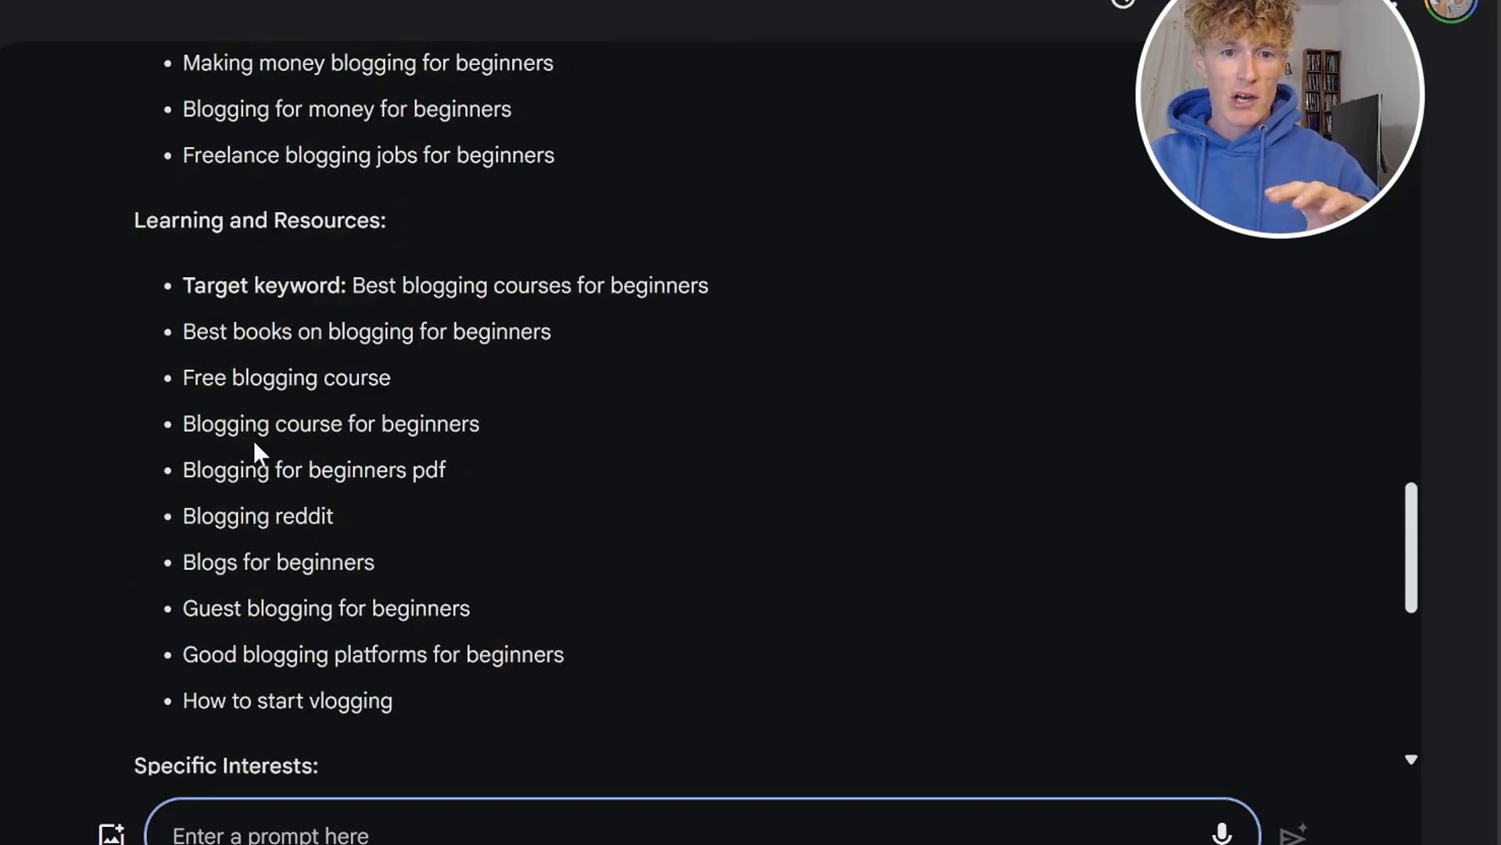
pyautogui.scroll(3, 352, 470)
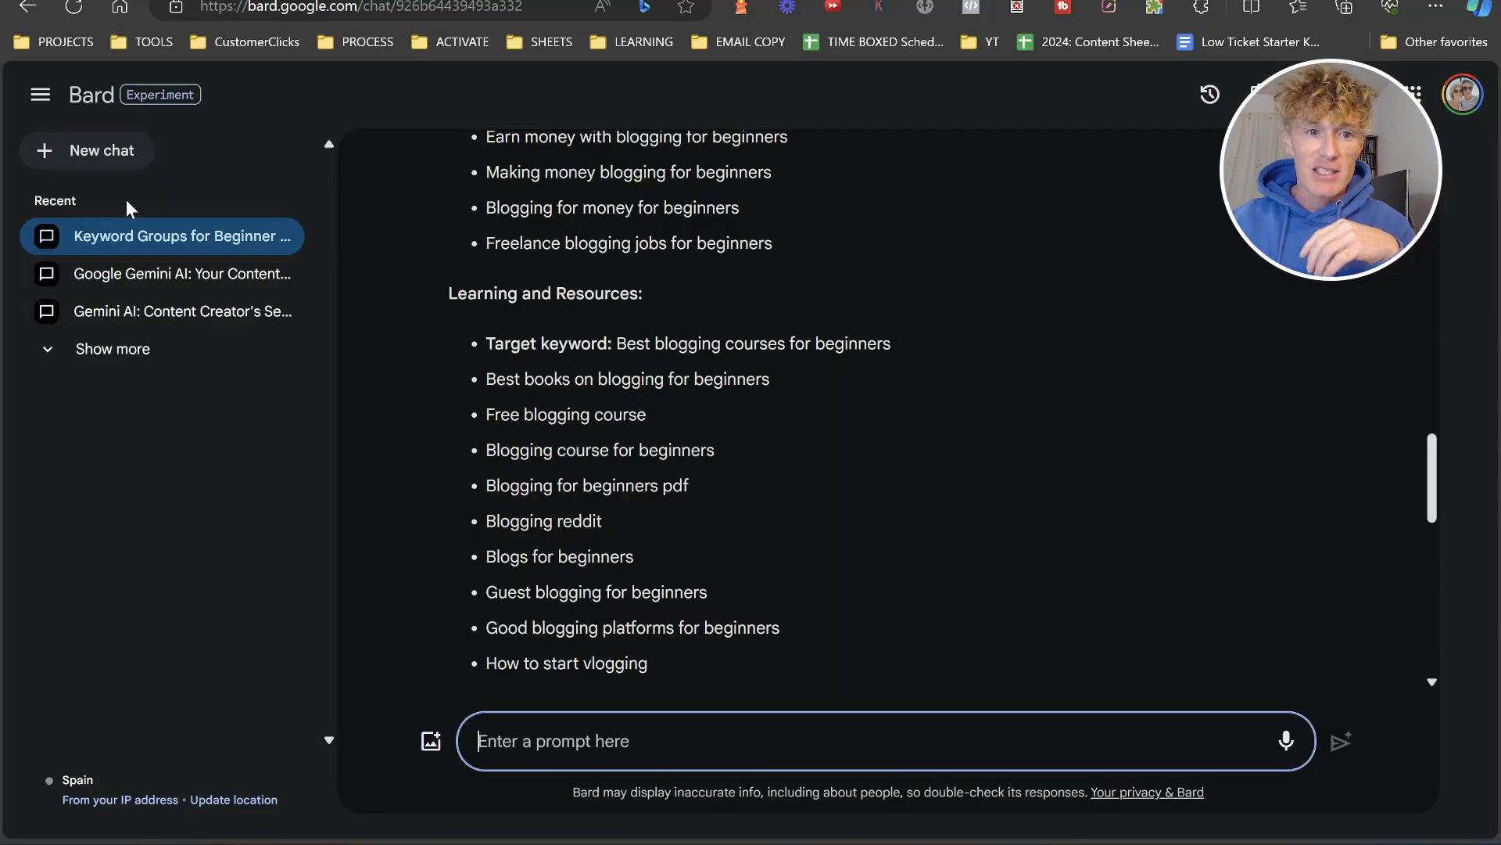
# - In a new chat, send the 4-part email-sequence prompt for 'Google gemini prompt book' with the article pasted
pyautogui.click(92, 161)
pyautogui.click(541, 760)
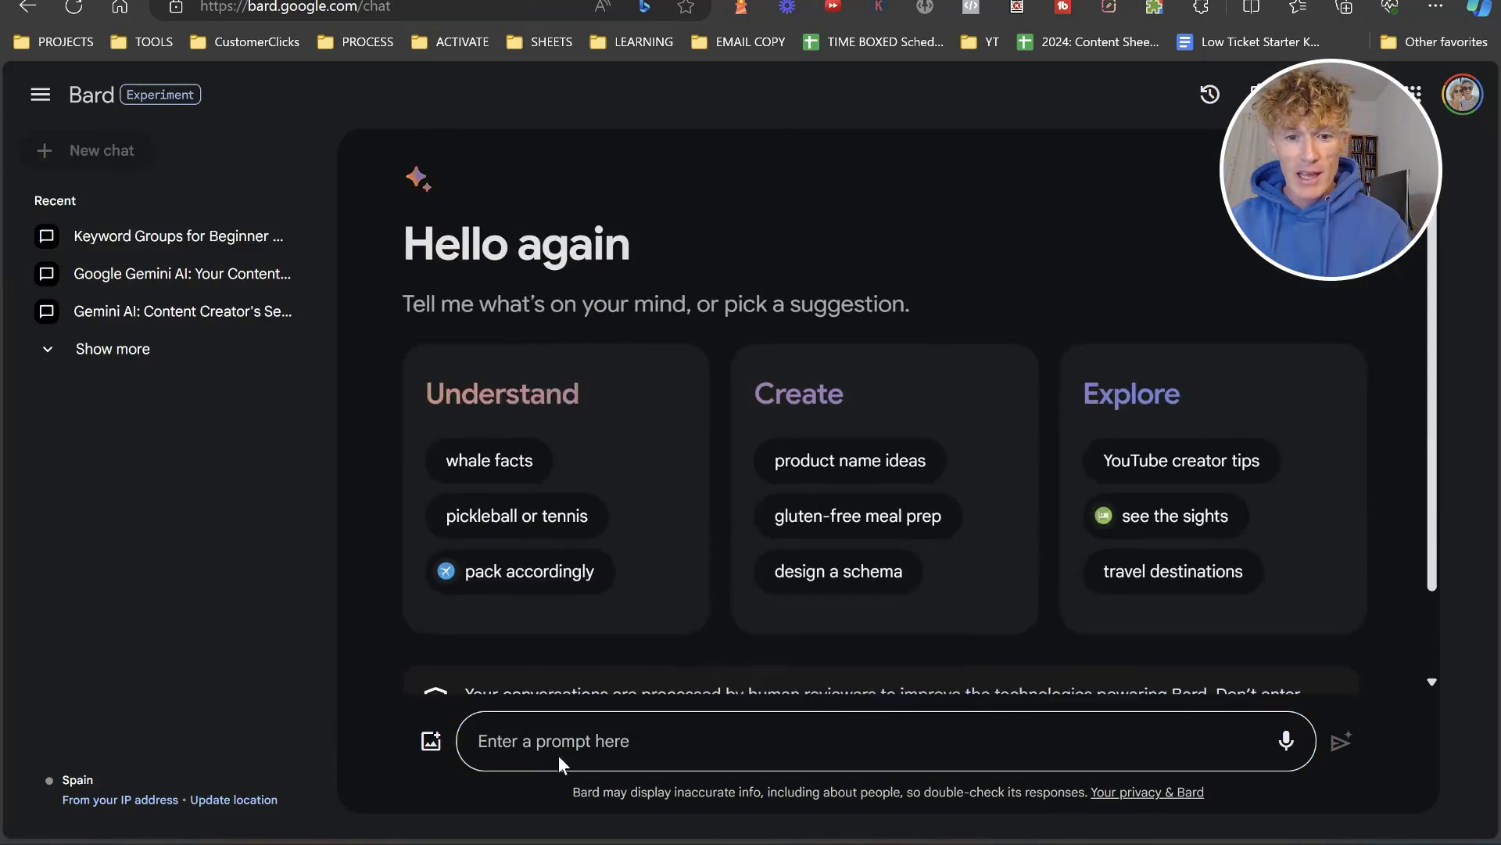
pyautogui.click(558, 755)
pyautogui.write('Based on the following article create an engaging 4 part email sequence that builds growing anticipation with each email. It includes an email subject line and sub subject line, great teasing copywriting, that sells the product [INSERT PRODUCT NAME] in the final email, and a strong CTA encouraging them to take action now: [INSERT ARTICLE]')
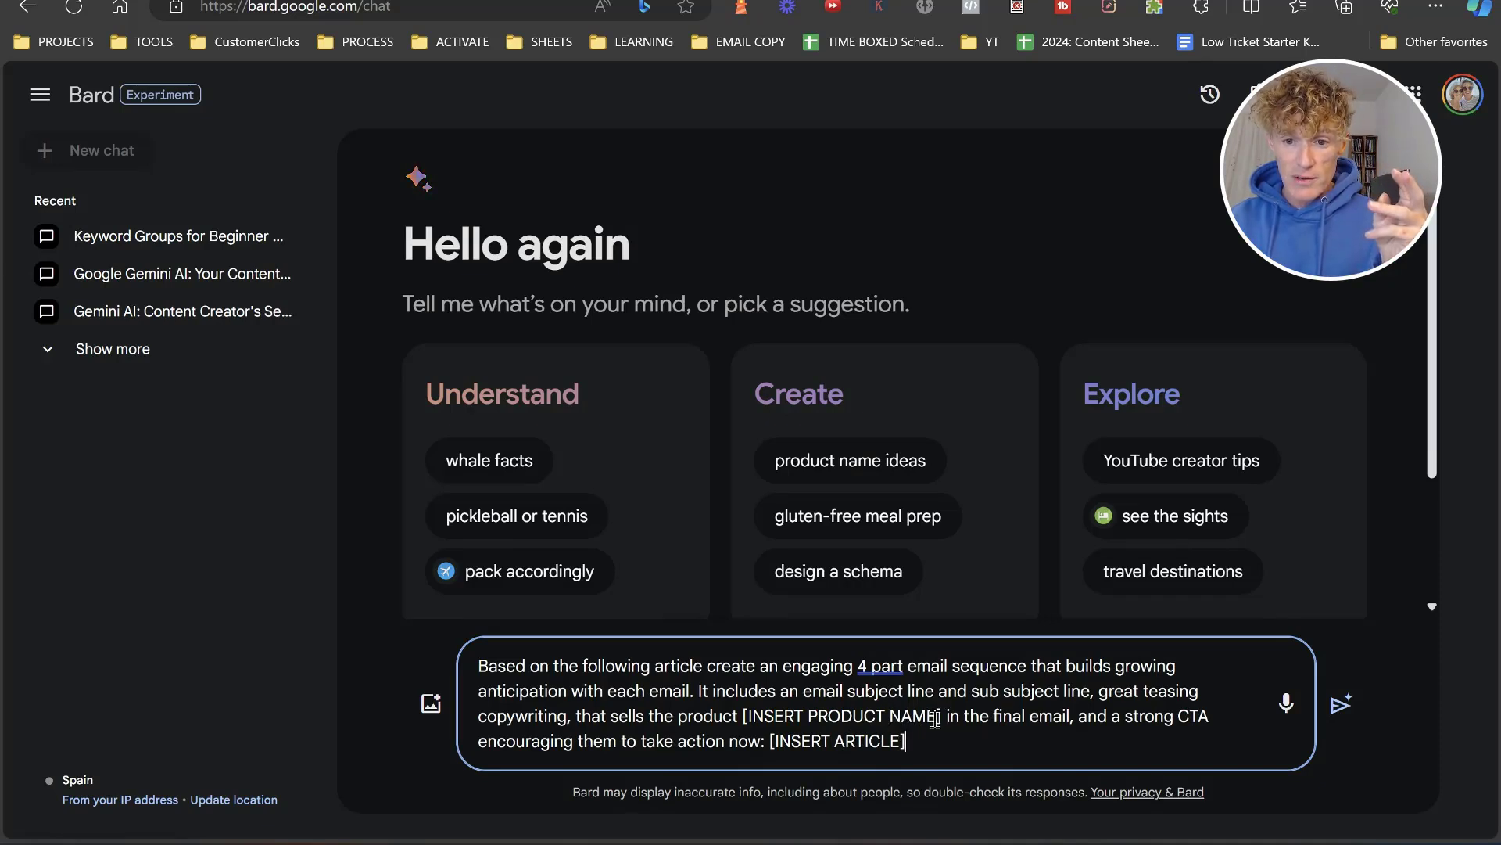
pyautogui.moveTo(935, 717); pyautogui.dragTo(755, 720)
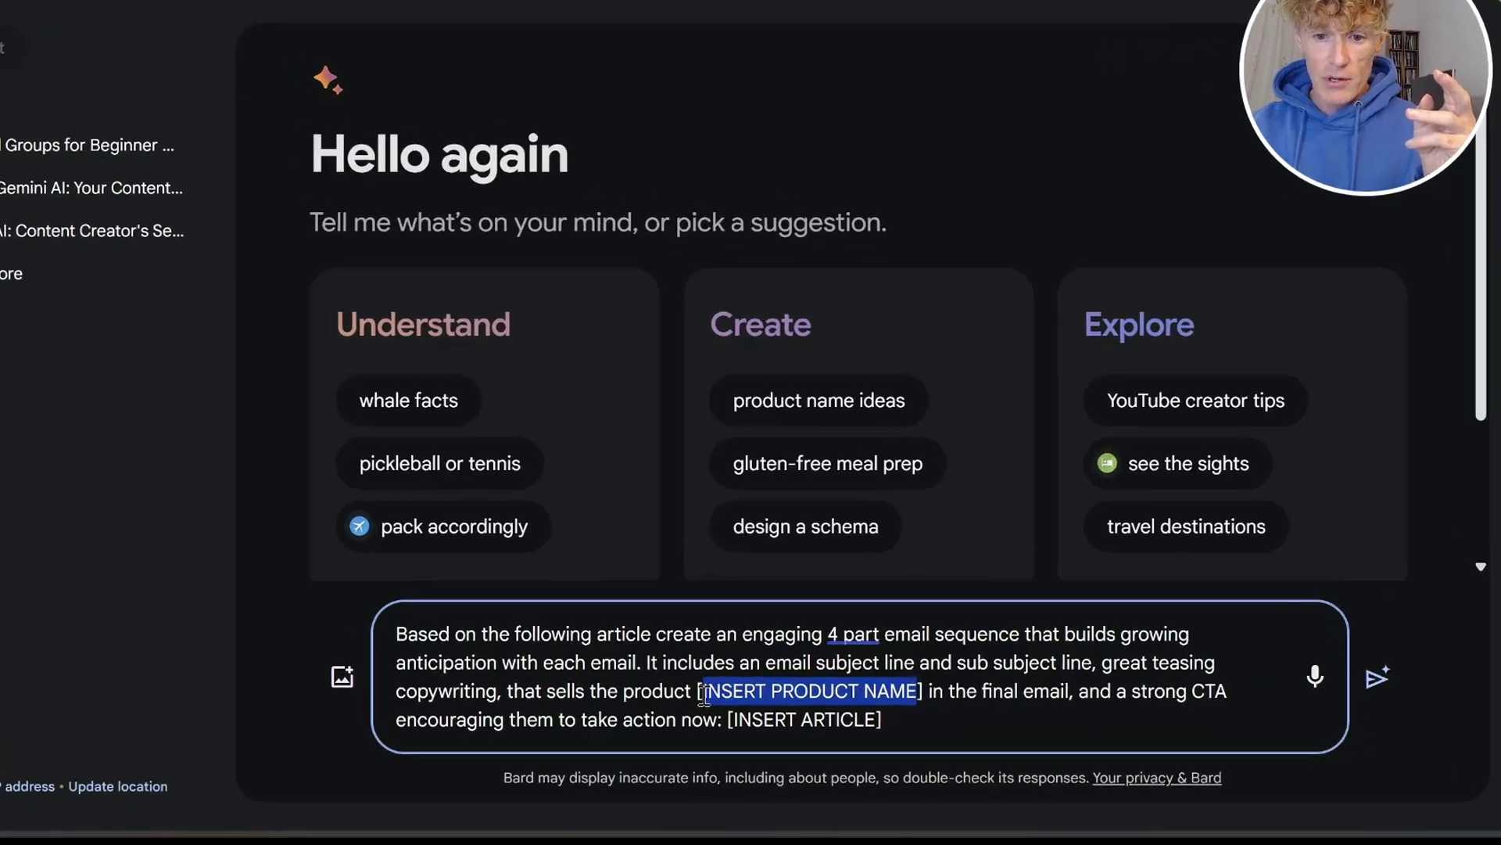
pyautogui.write('Google gemini prompt book')
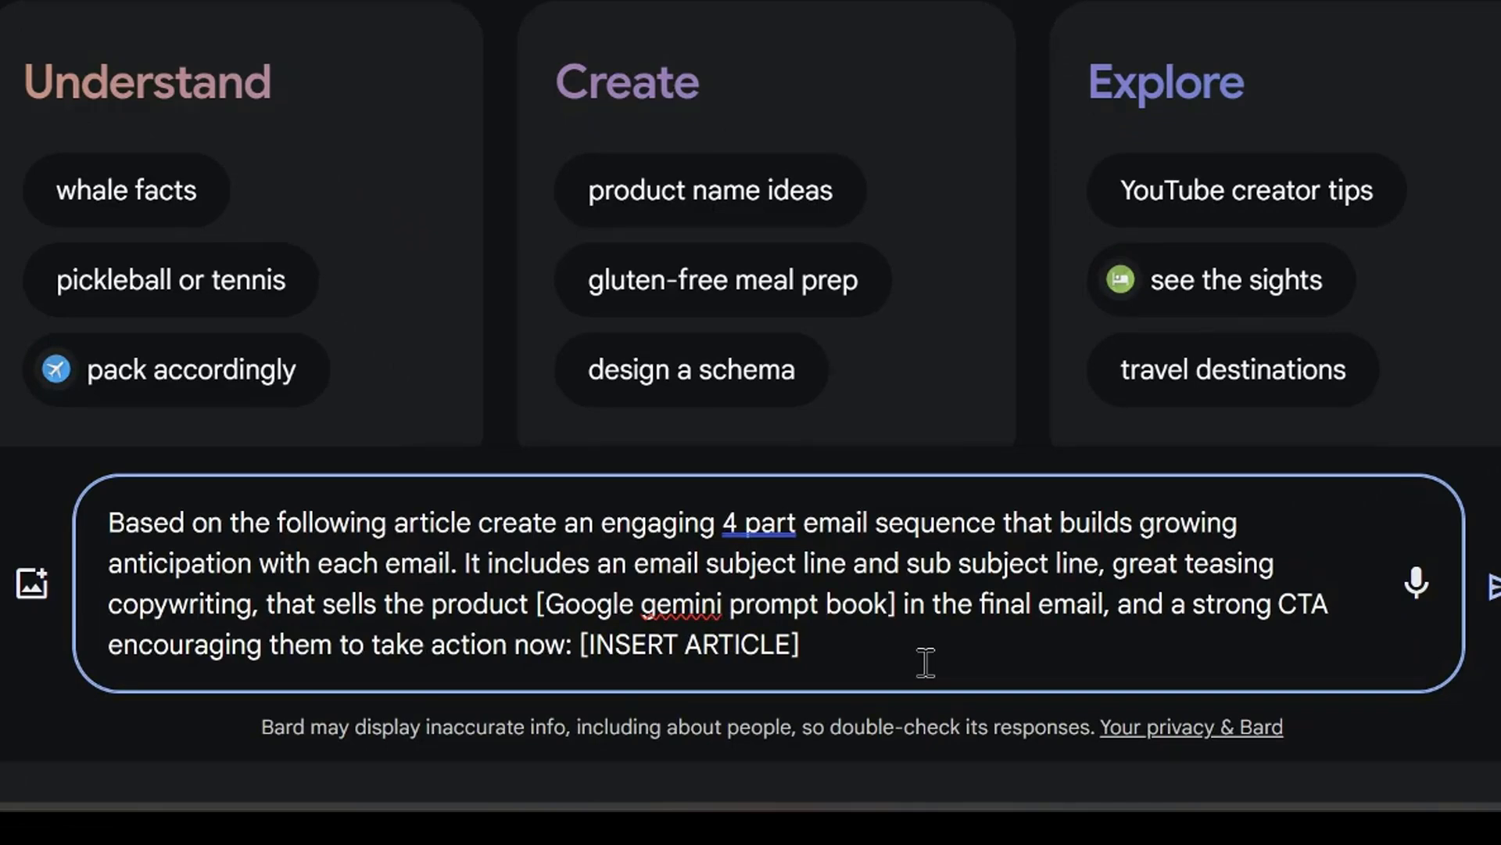
pyautogui.hotkey('ctrl', 'v')
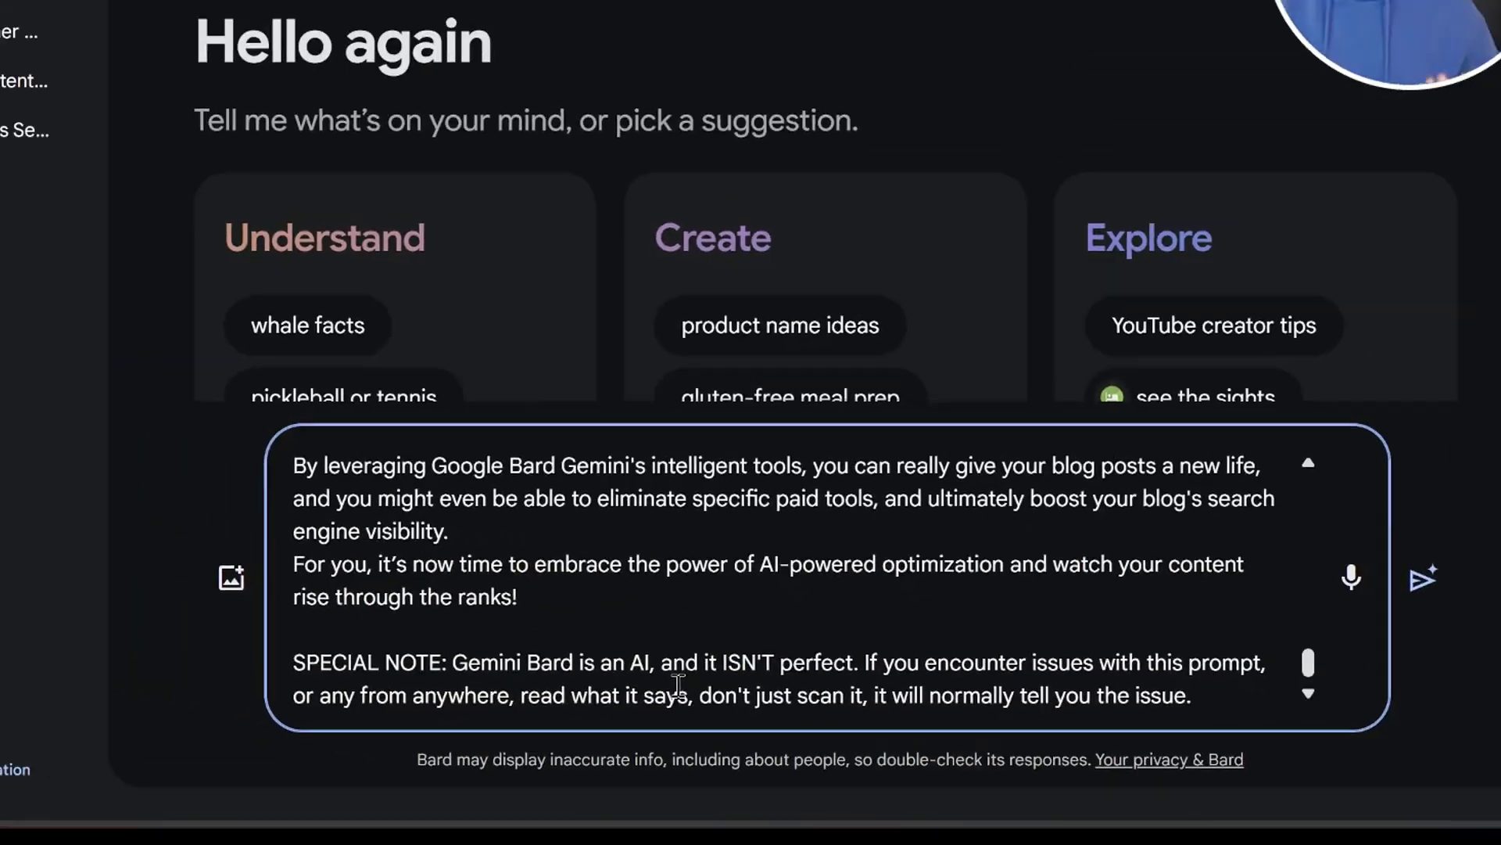
pyautogui.press('Return')
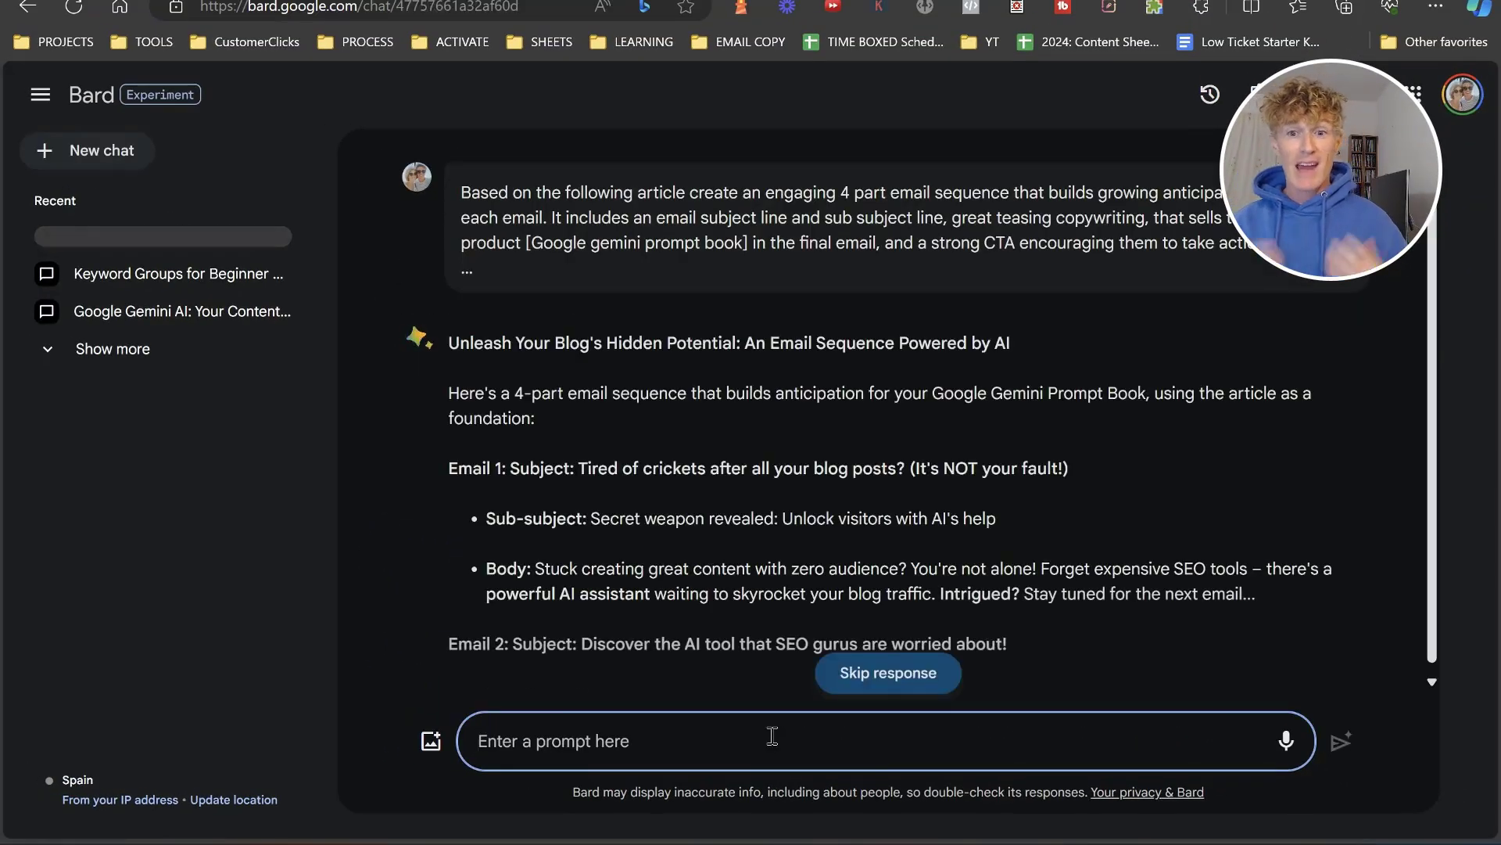
# - Review the email sequence, then send 'Ok thats great, can you write email 1 for me now'
pyautogui.scroll(-1, 743, 430)
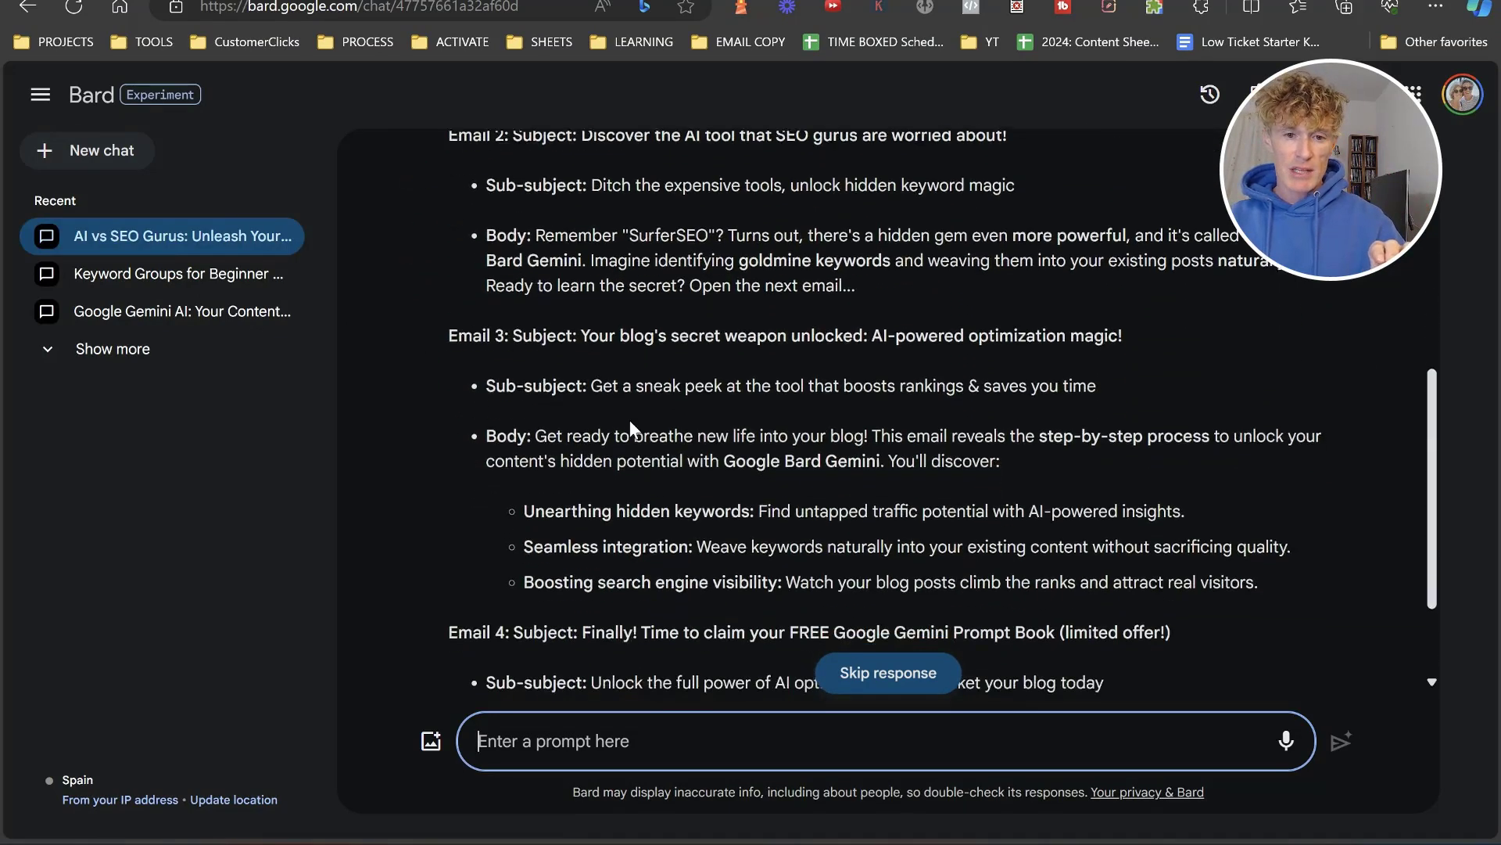
pyautogui.scroll(7, 617, 406)
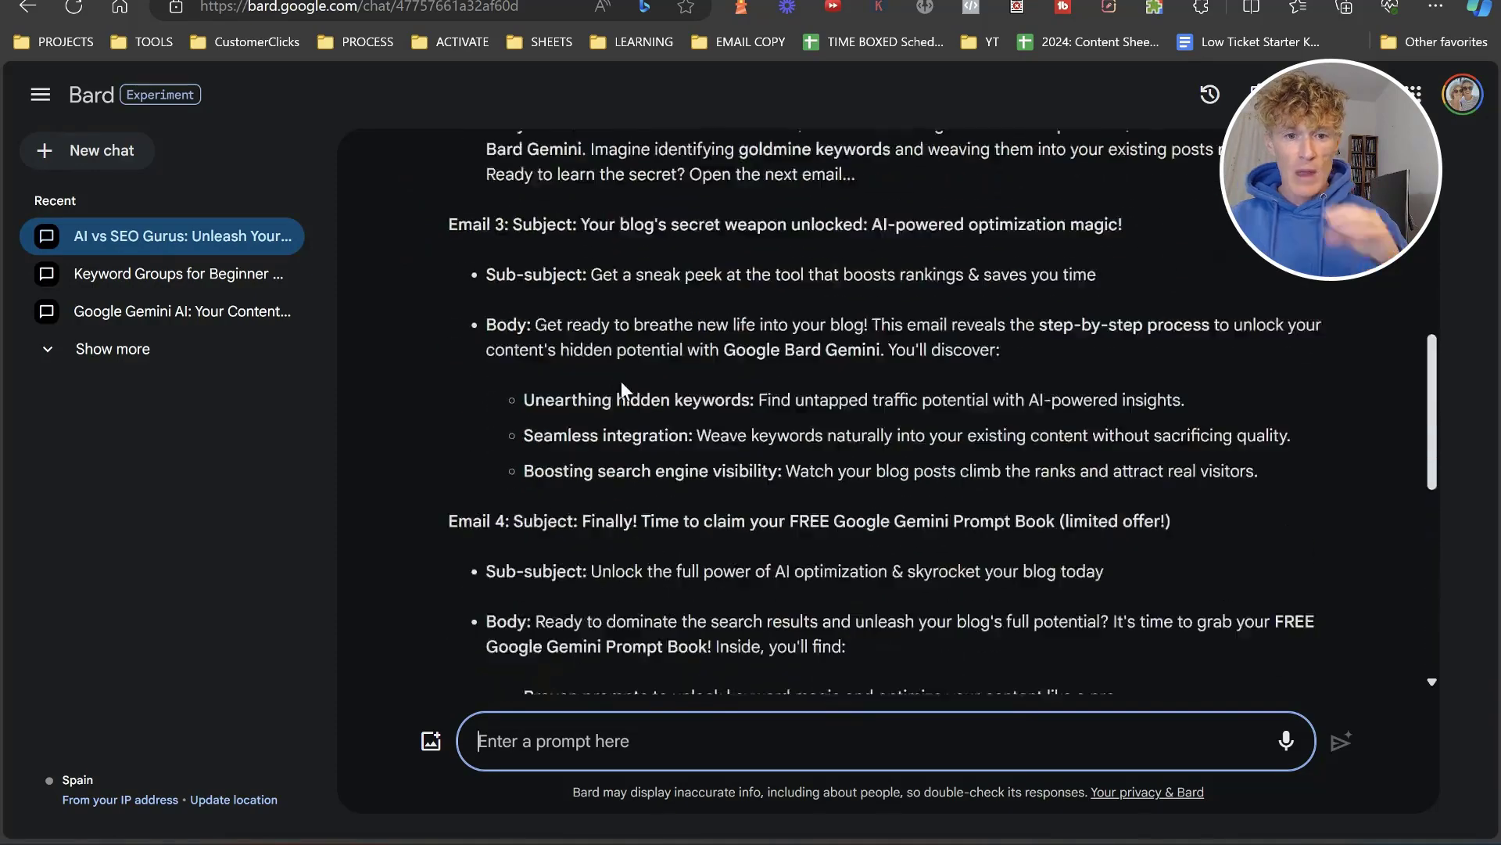
pyautogui.scroll(2, 627, 399)
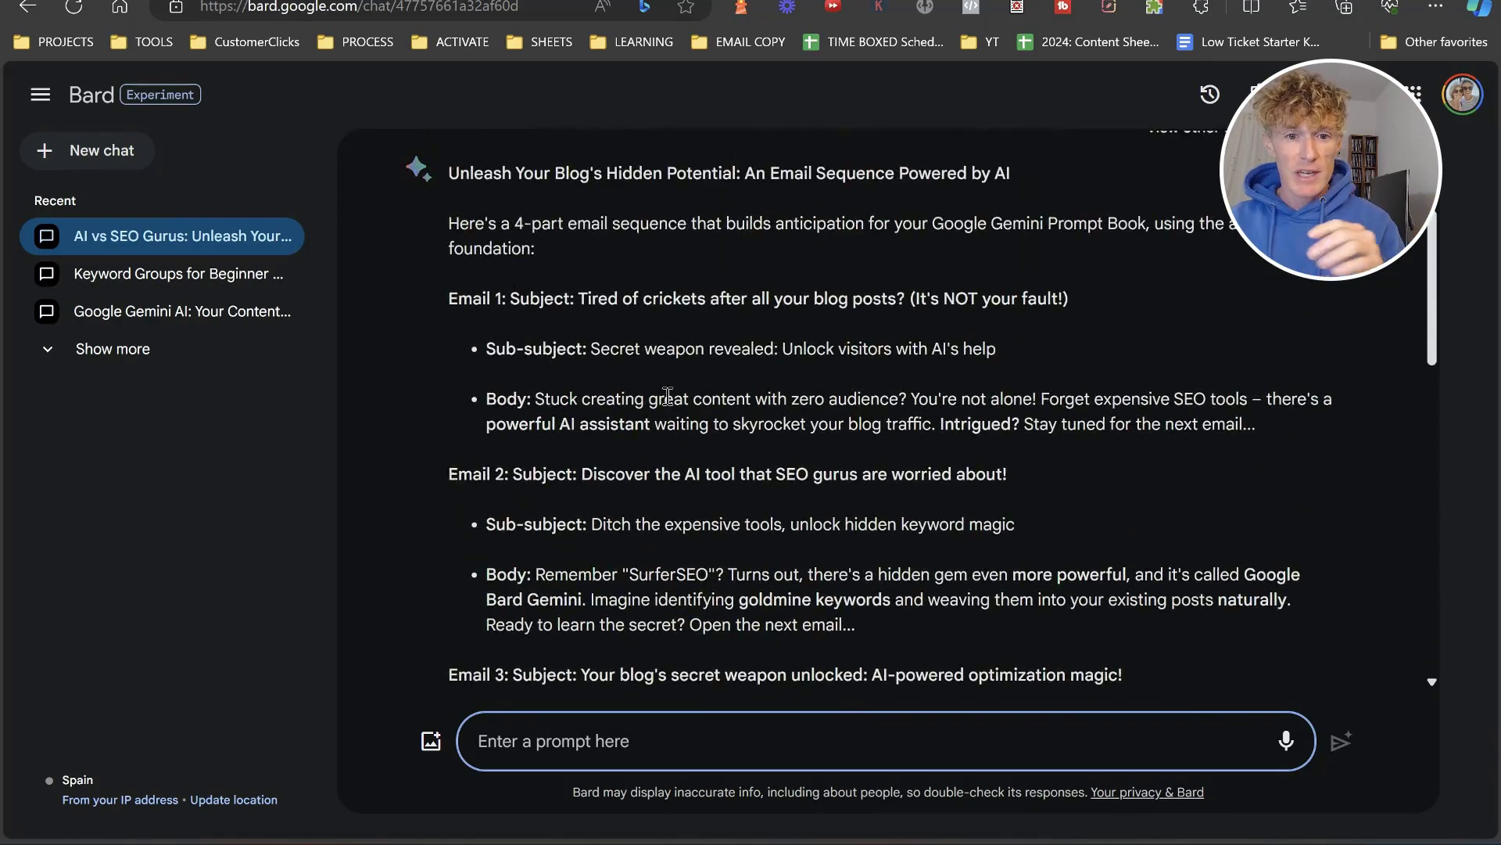
pyautogui.write('Ok thats great, can you write email 1 for me now')
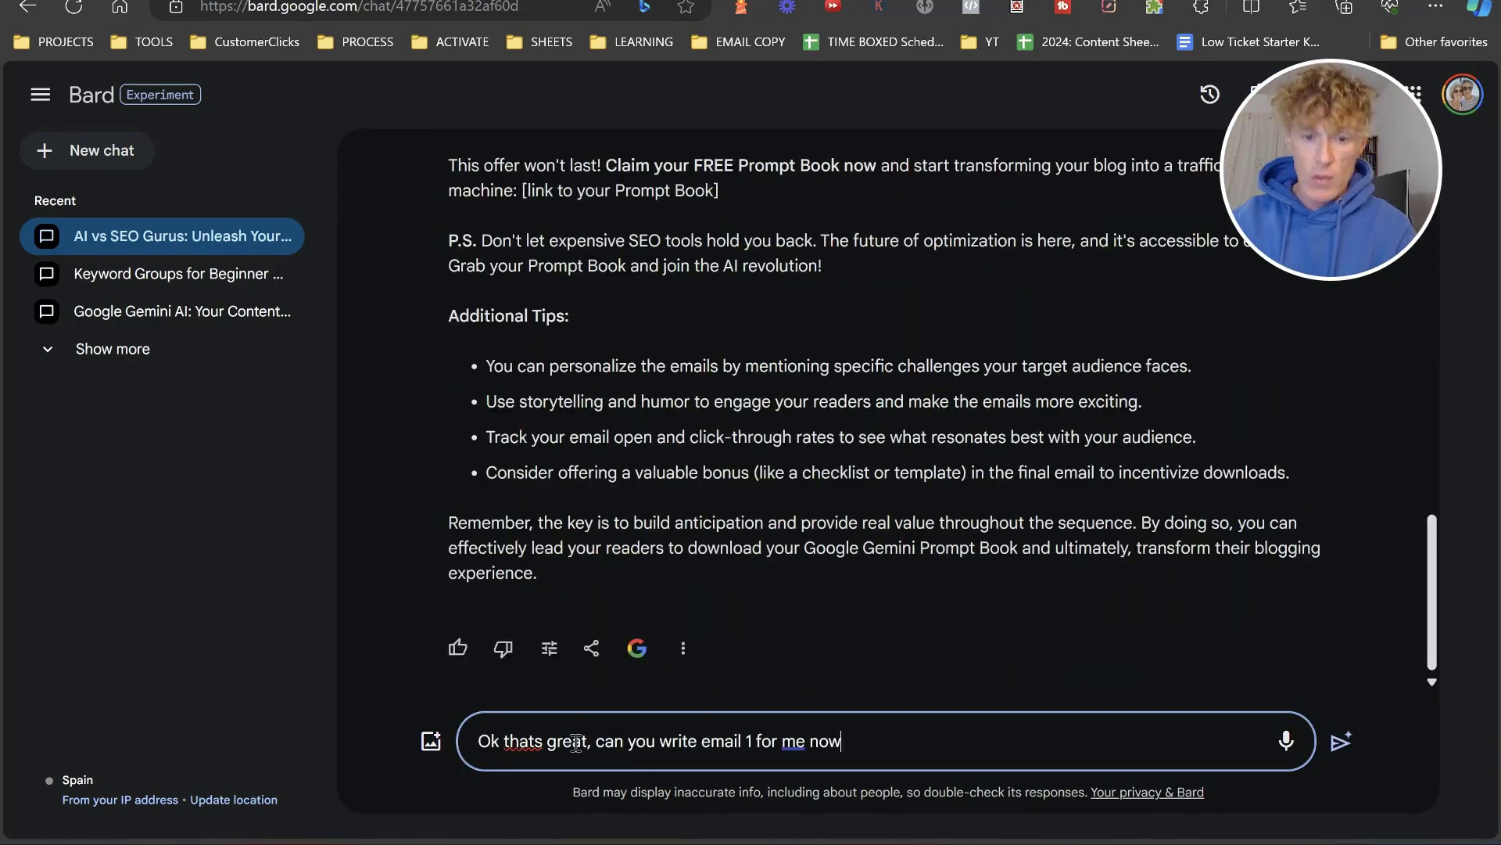
pyautogui.press('Return')
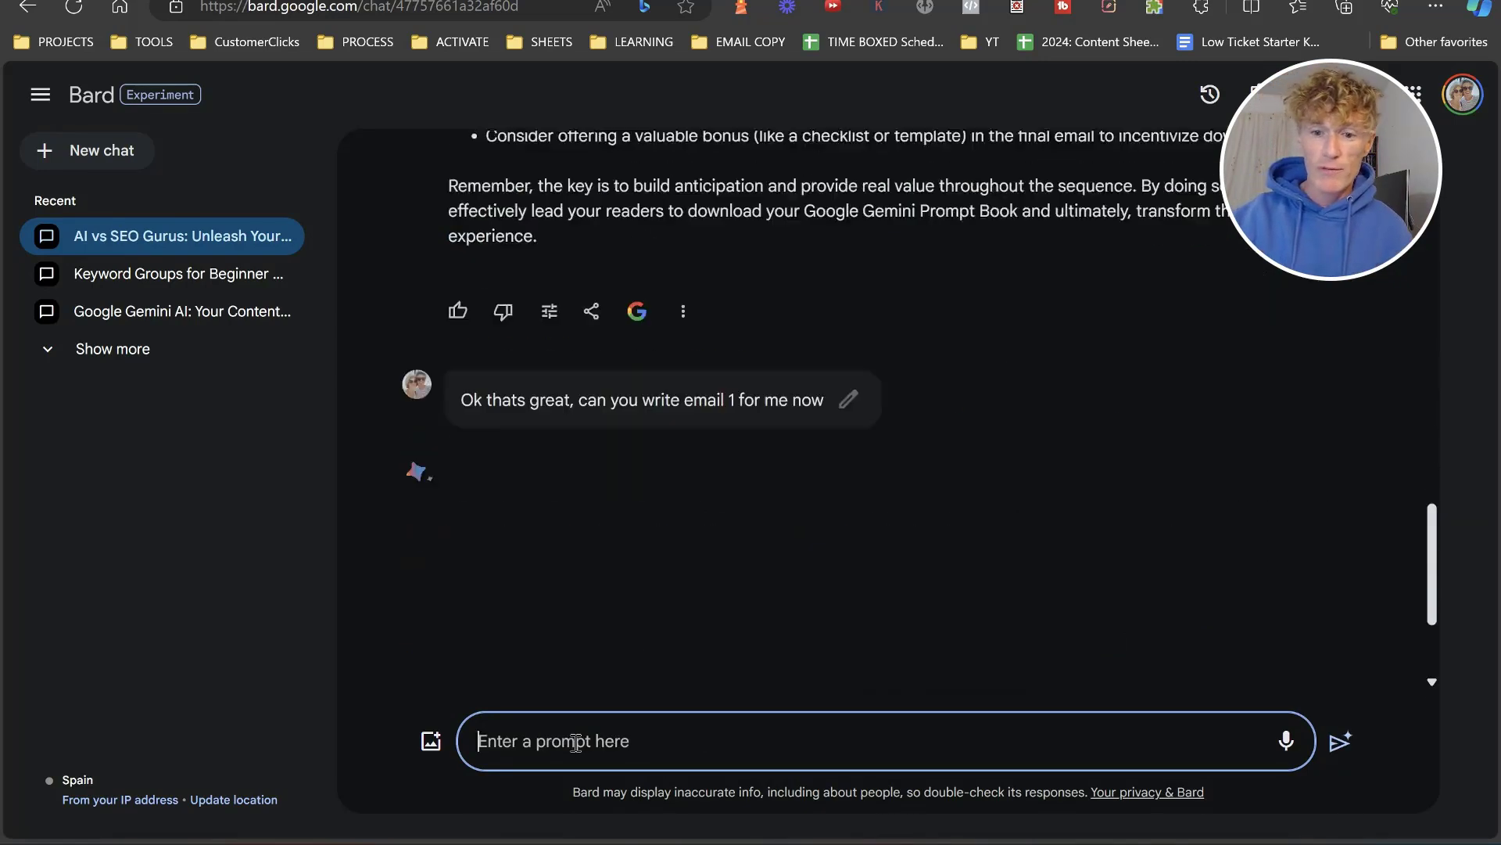